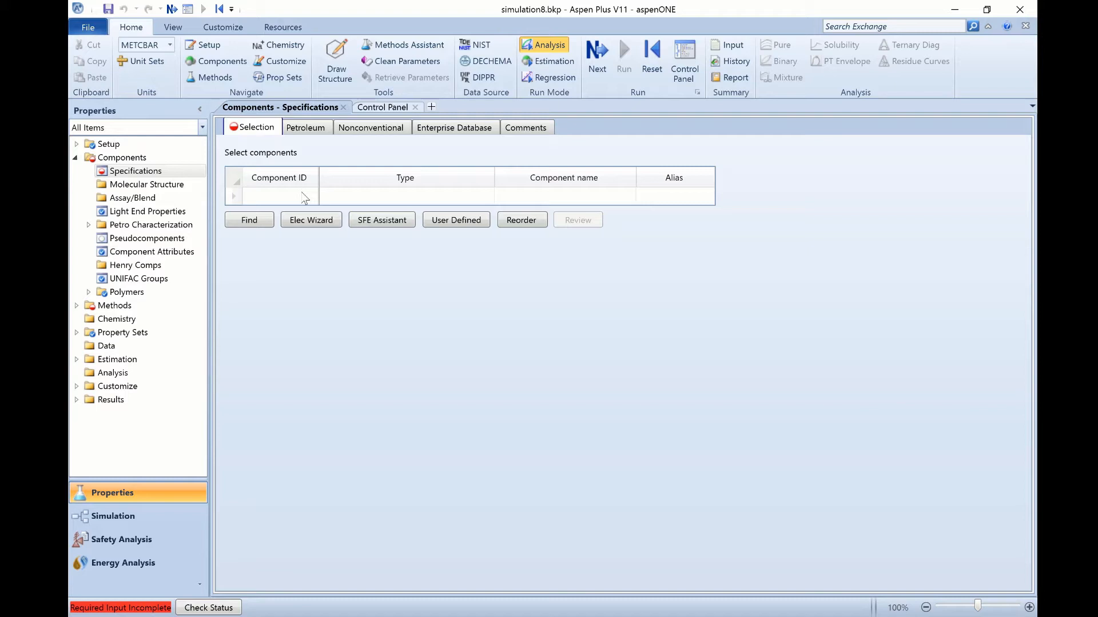
# - Add STYRENE and HYDROGEN as components in the component selection table
pyautogui.click(303, 195)
pyautogui.write('ST')
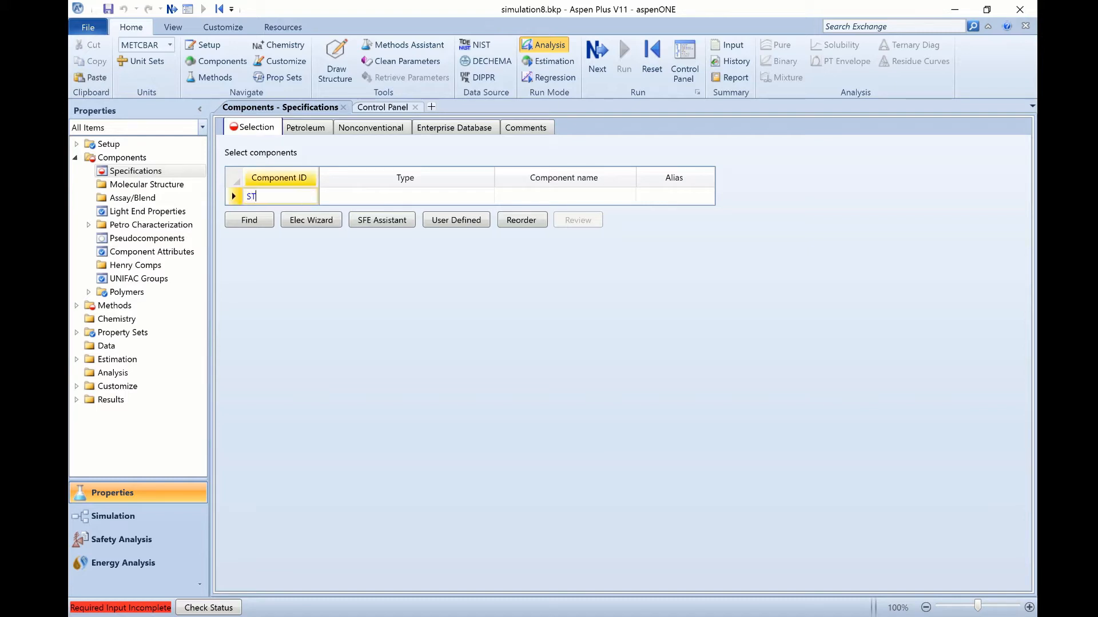
pyautogui.write('YRENE')
pyautogui.press('Return')
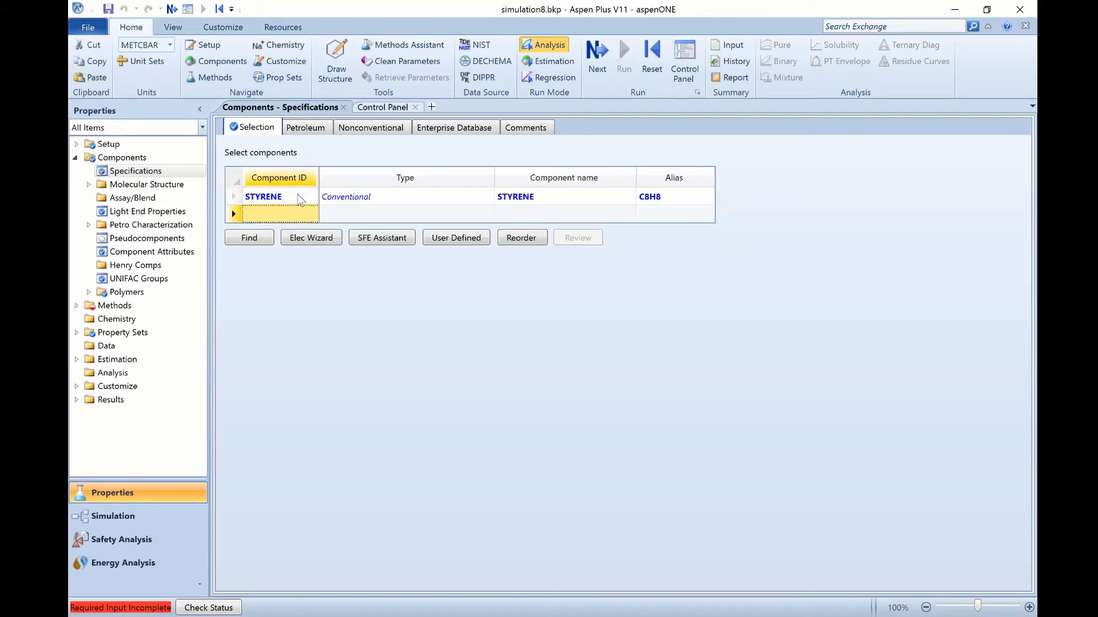
pyautogui.write('HYDROGEN')
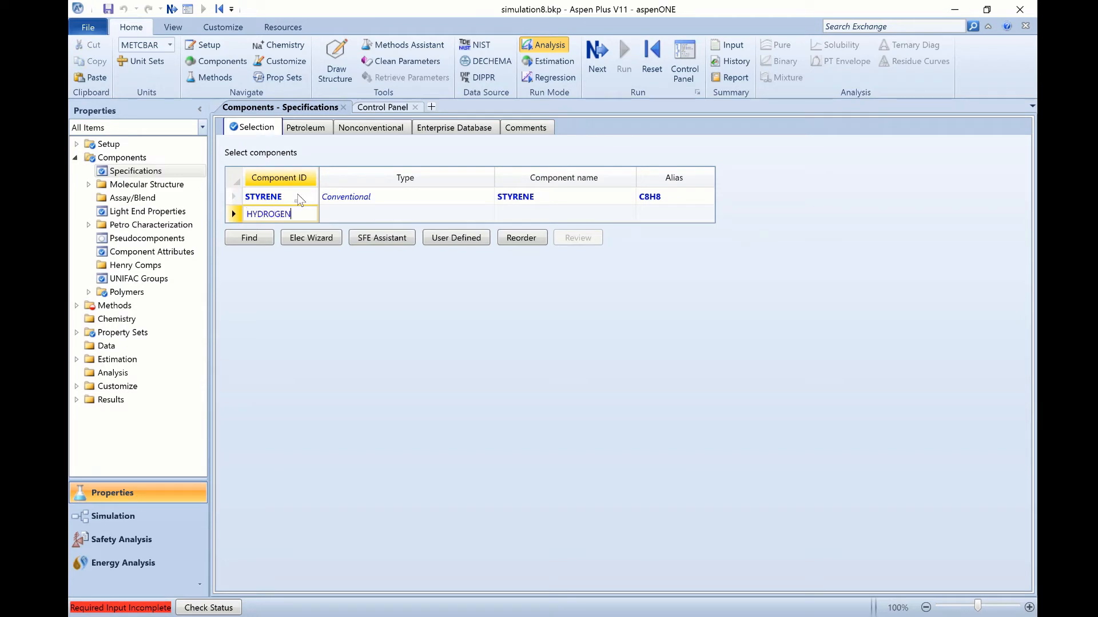
pyautogui.press('Return')
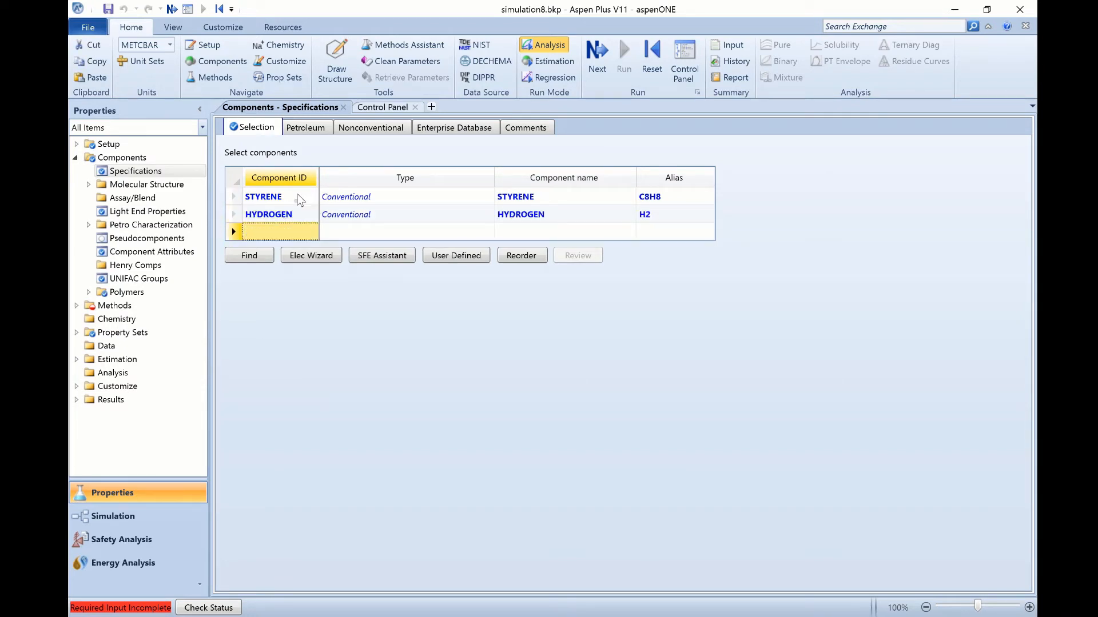
# - Search the compound databanks for ethylbenzene and add ETHYLBENZENE (C8H10-4) to the component list
pyautogui.click(257, 255)
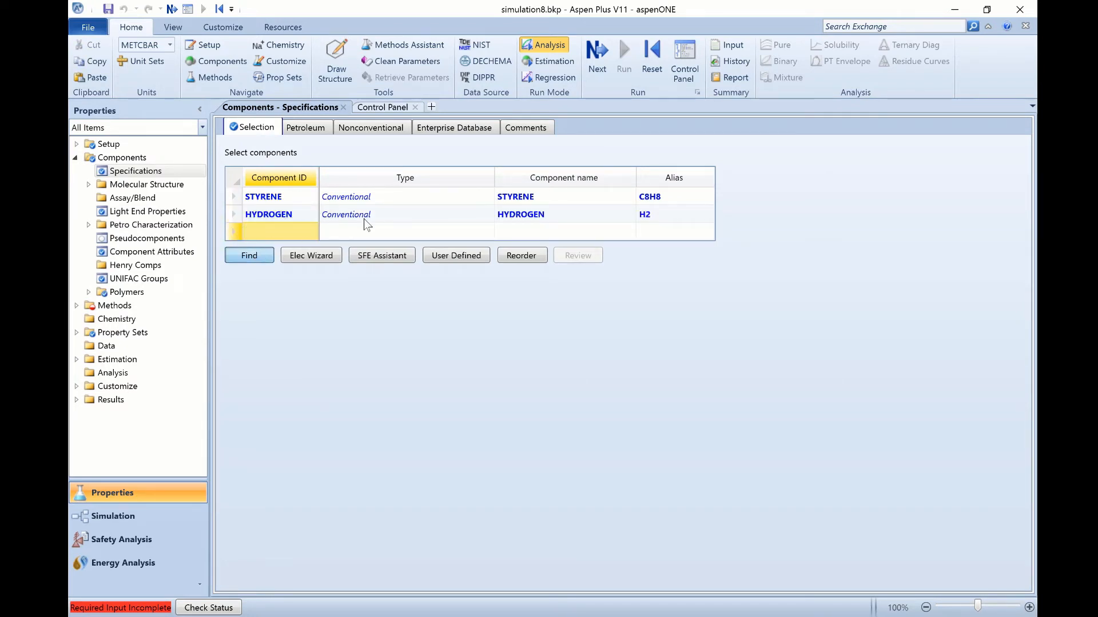
pyautogui.write('ethylbe')
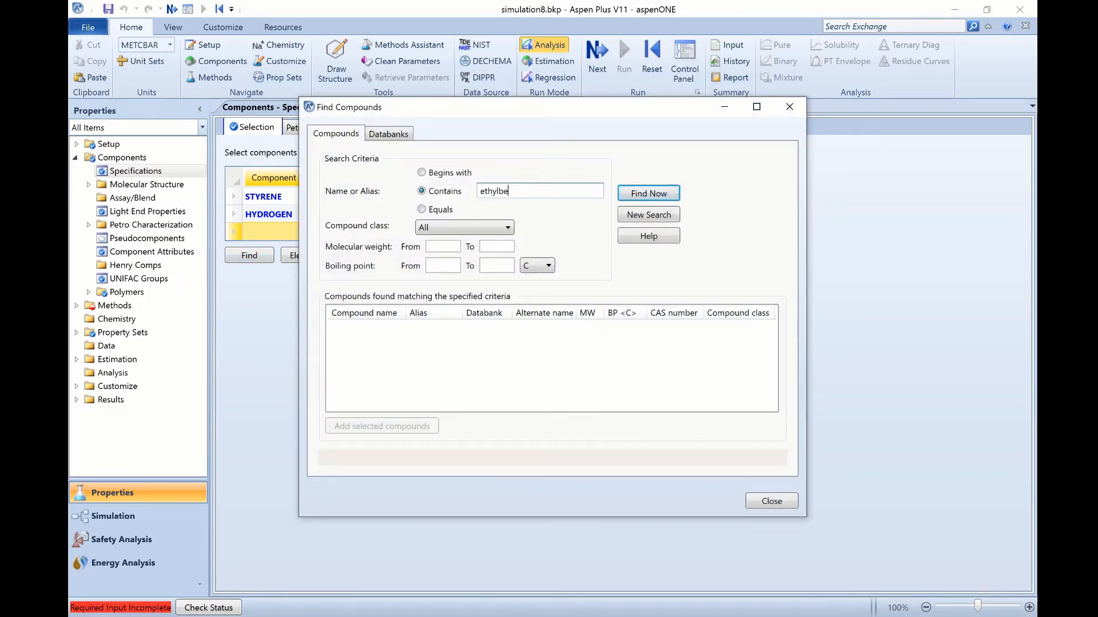
pyautogui.write('nzene')
pyautogui.press('Return')
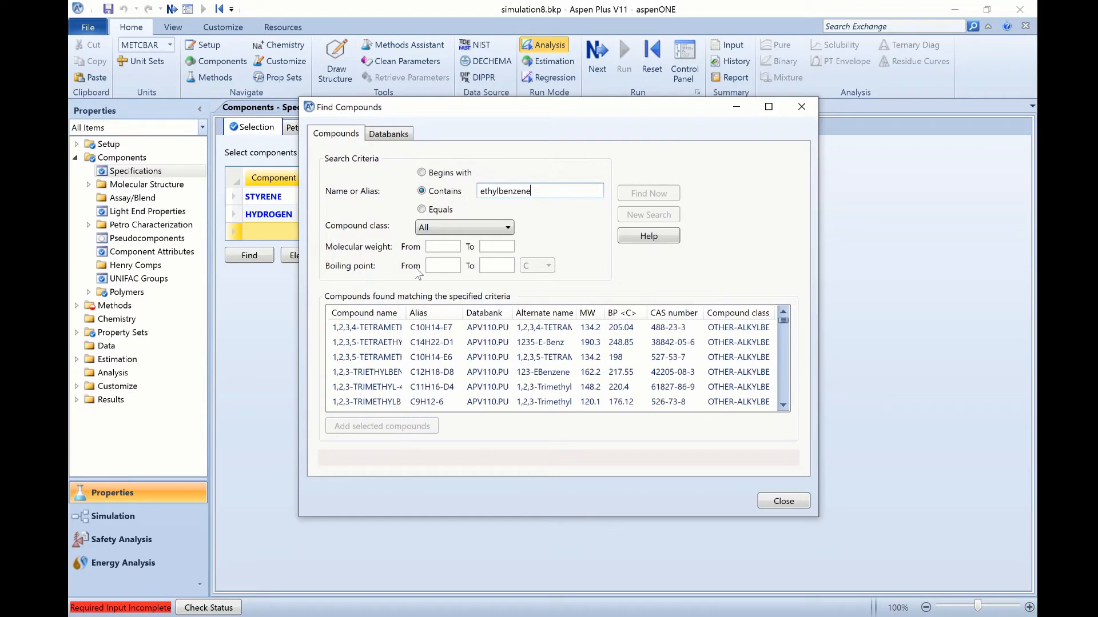
pyautogui.scroll(-6, 503, 330)
pyautogui.moveTo(781, 336); pyautogui.dragTo(781, 368)
pyautogui.click(451, 373)
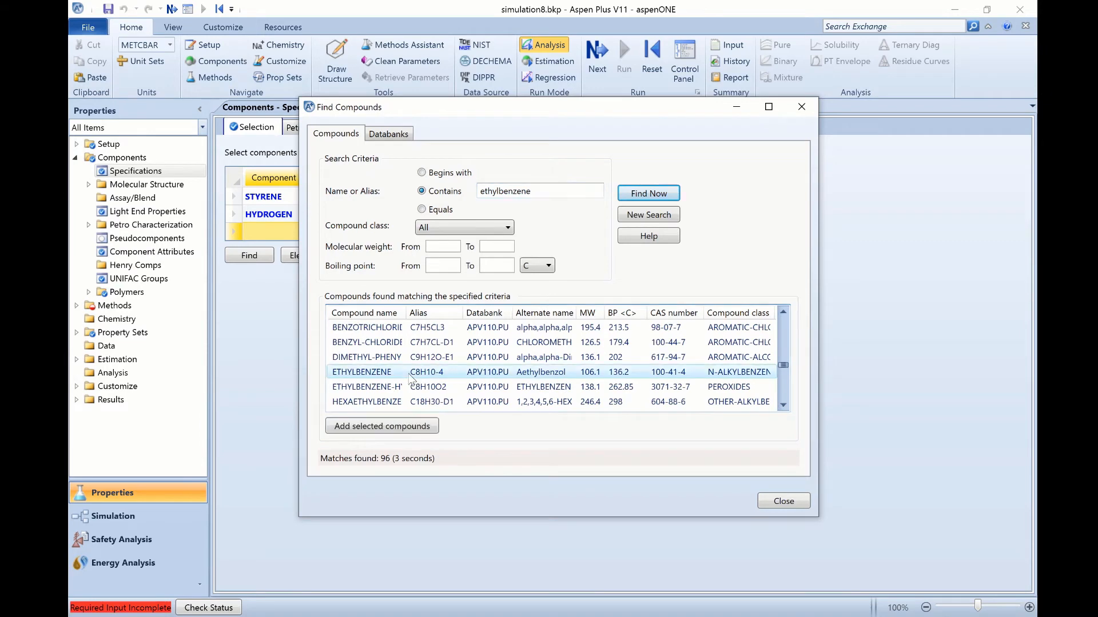
pyautogui.click(400, 426)
pyautogui.click(781, 501)
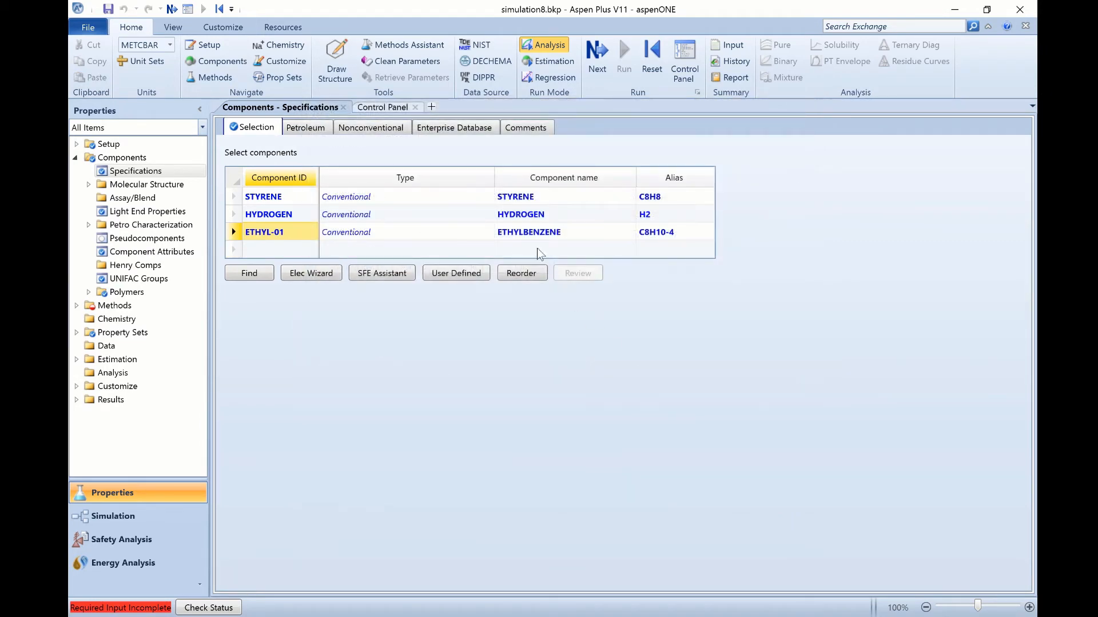
# - Rename the ethylbenzene component ID to E-BENZEN
pyautogui.doubleClick(288, 236)
pyautogui.click(274, 232)
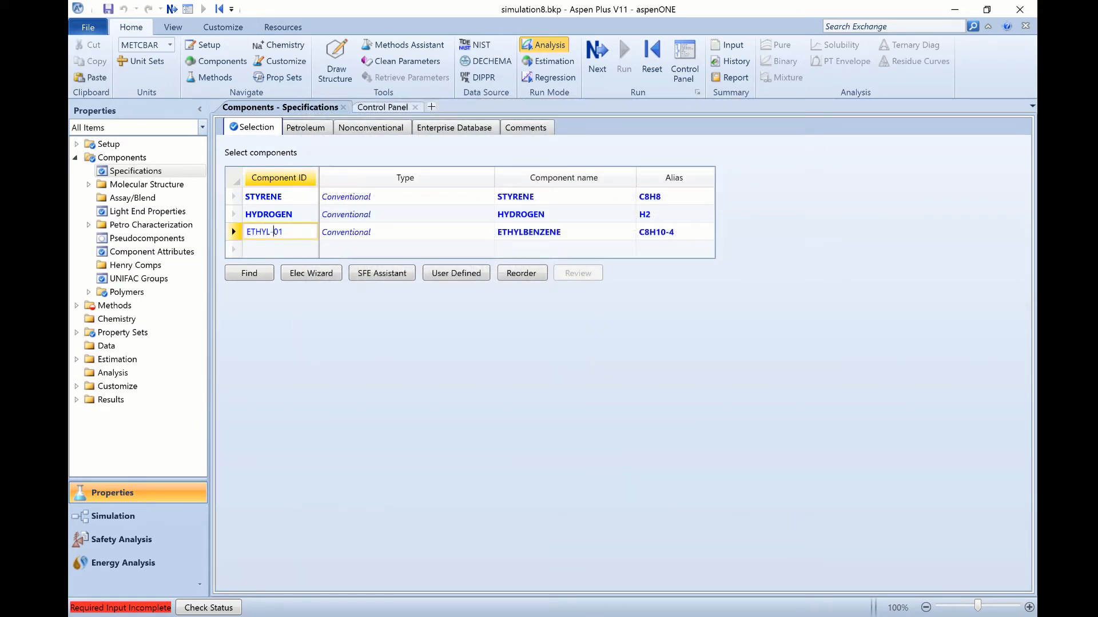
pyautogui.hotkey('shift', 'Home')
pyautogui.write('E-BENZEN')
pyautogui.press('Return')
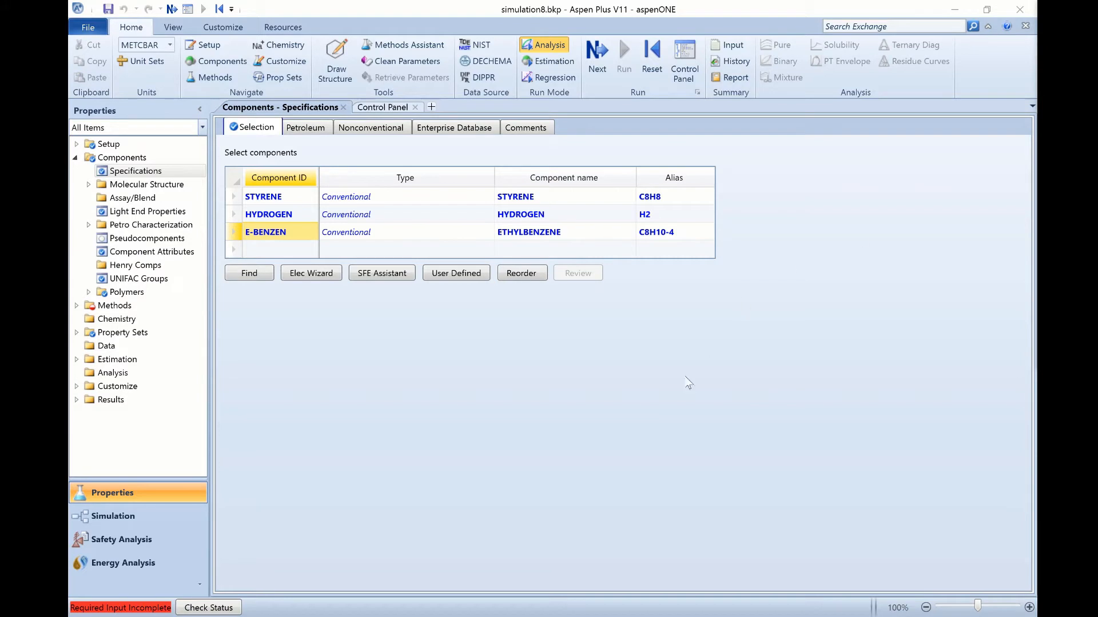
# - Set the base property method to PENG-ROB in the global method specifications
pyautogui.click(595, 56)
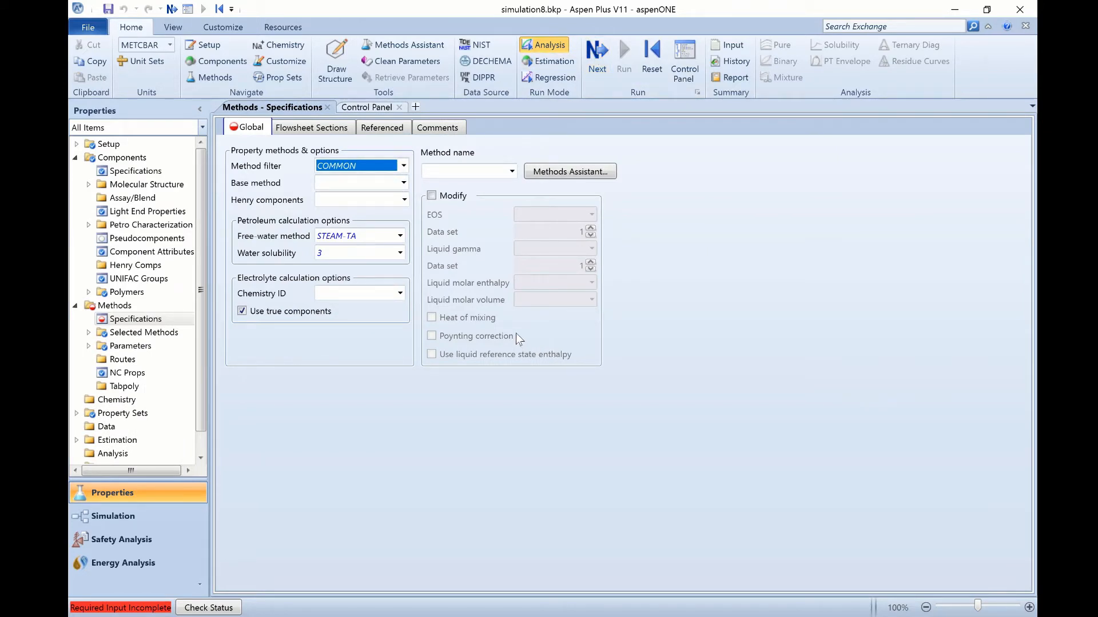
pyautogui.click(404, 183)
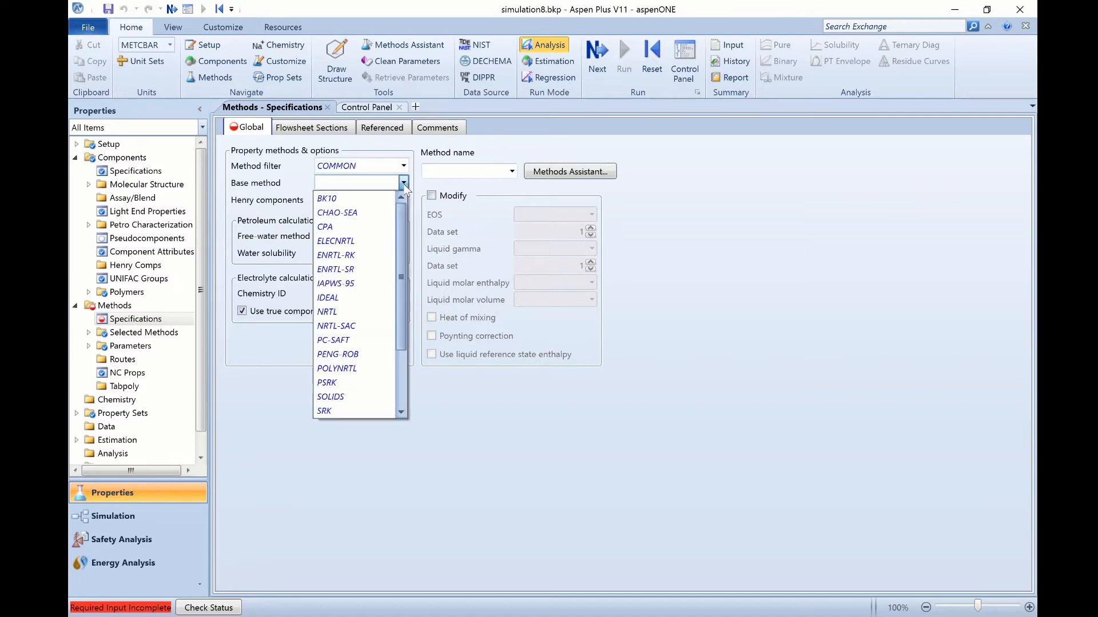
pyautogui.scroll(-1, 388, 273)
pyautogui.click(366, 312)
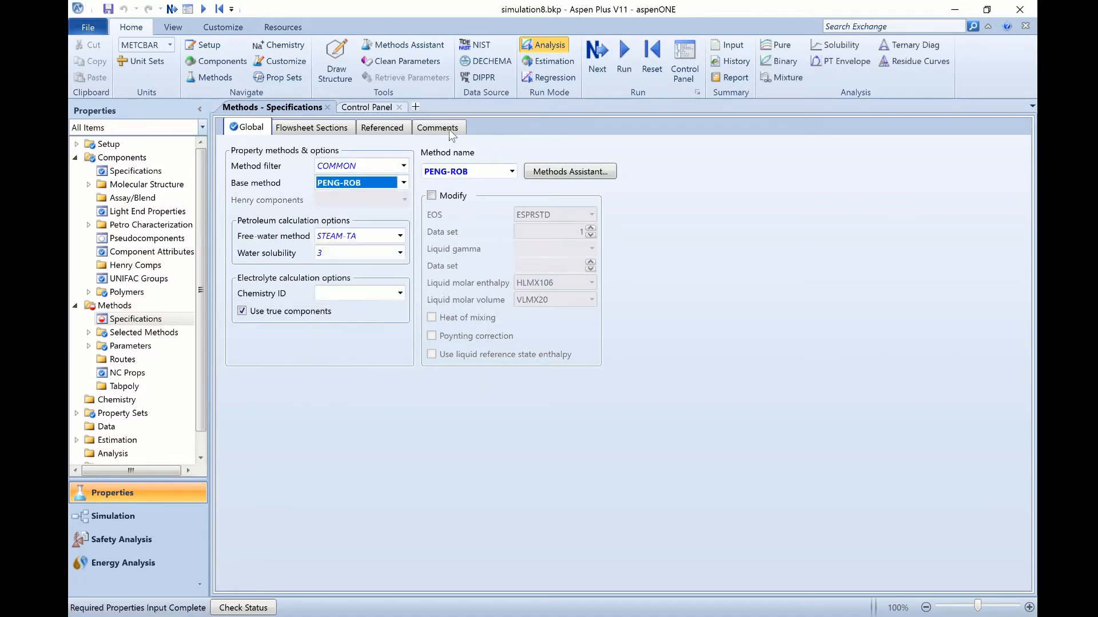
# - Proceed from the completed properties input to the Simulation environment
pyautogui.click(594, 56)
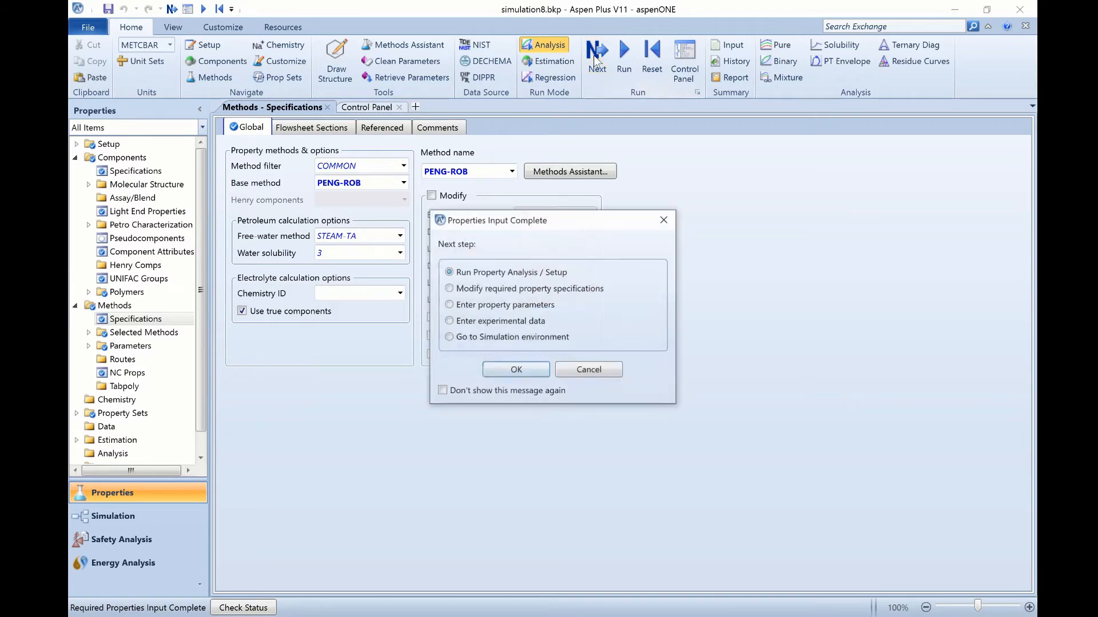
pyautogui.click(474, 337)
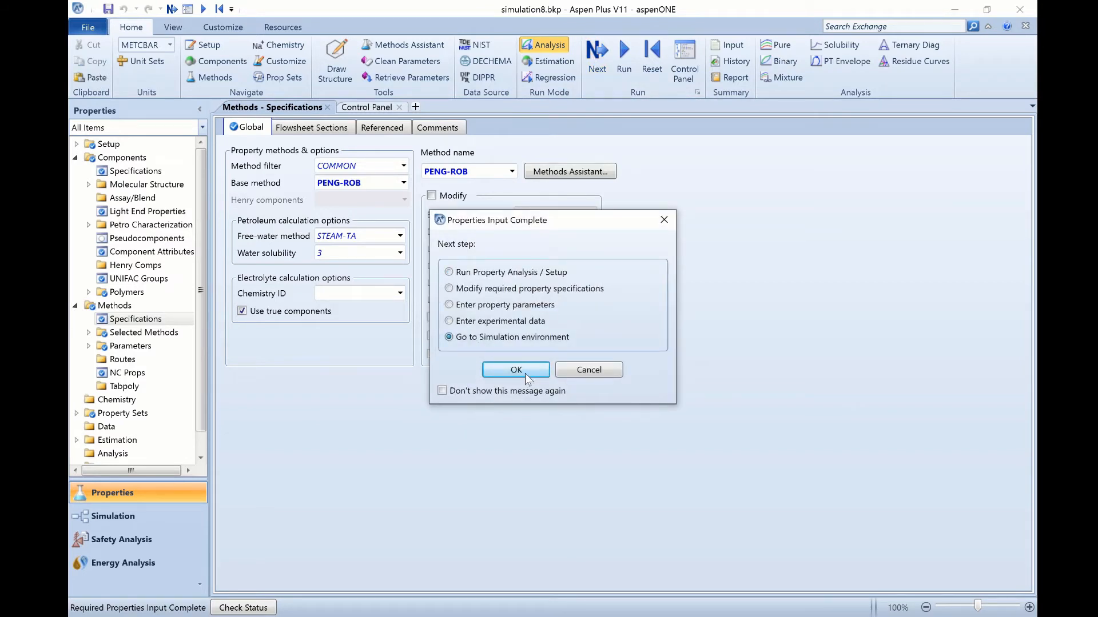
pyautogui.click(522, 371)
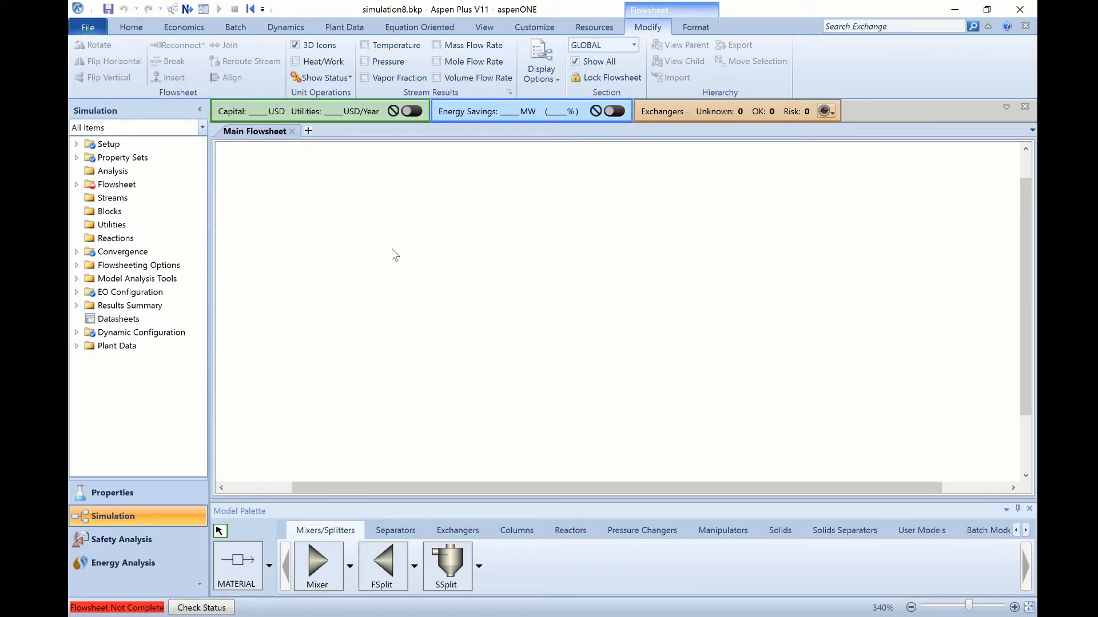
# - Place an RStoic reactor block on the main flowsheet and name it RSTOIC
pyautogui.click(555, 531)
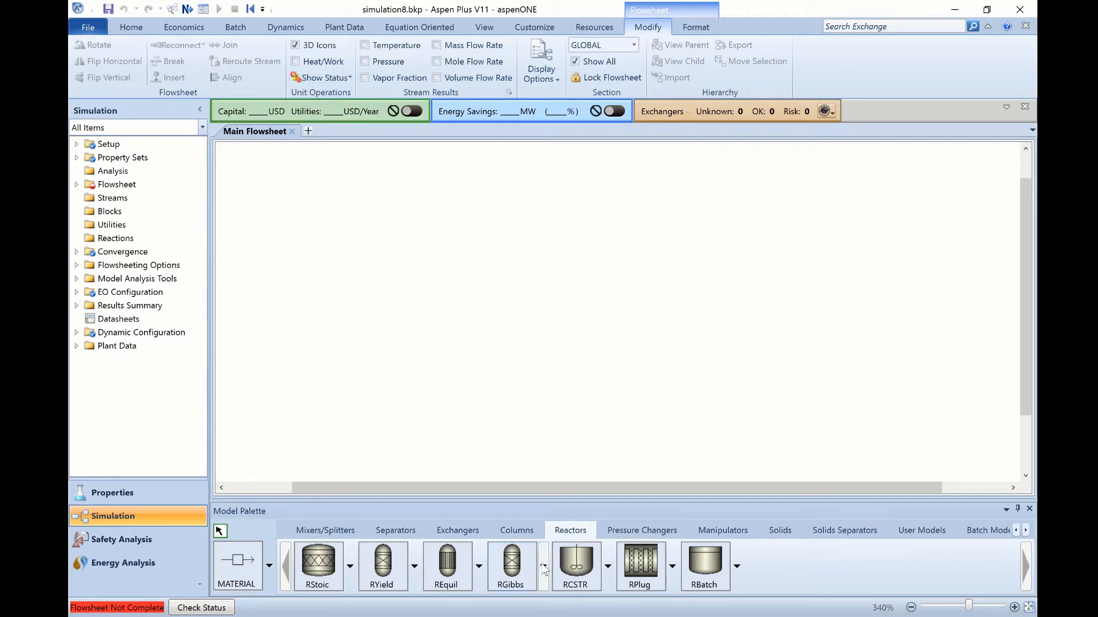
pyautogui.click(318, 563)
pyautogui.click(461, 314)
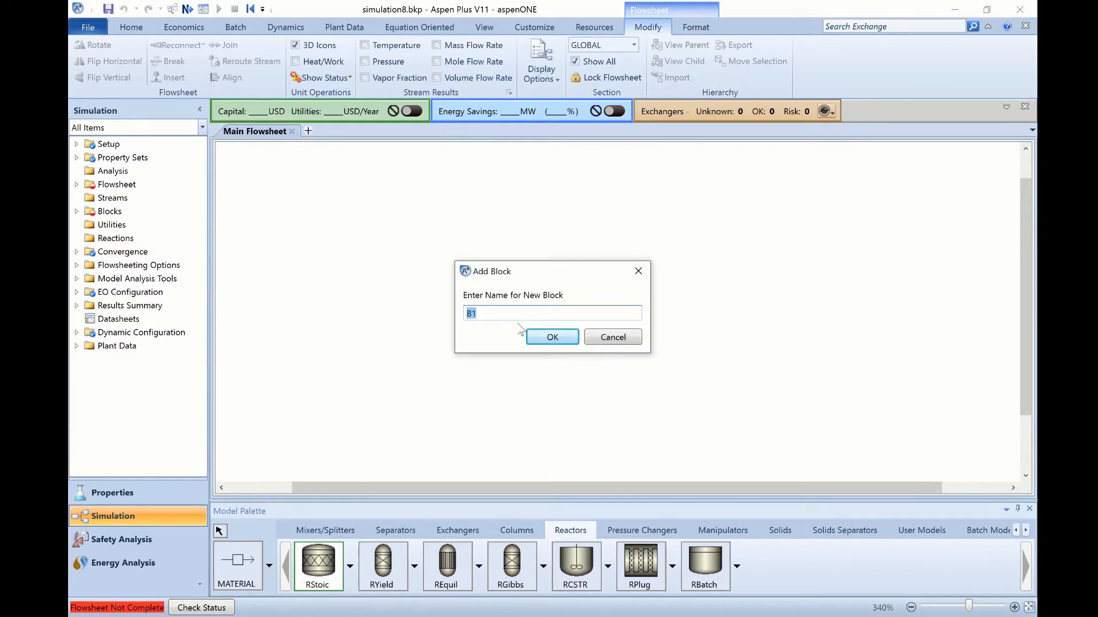
pyautogui.write('RSTOIC')
pyautogui.press('Return')
pyautogui.click(604, 273)
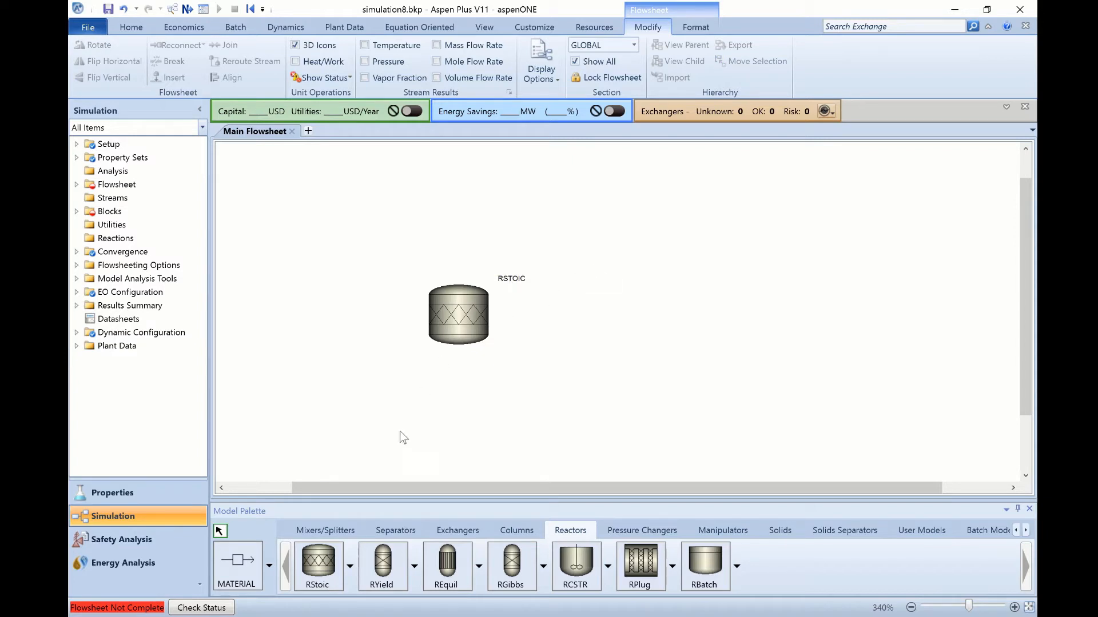
# - Connect a material stream named FEED to the inlet of the RSTOIC reactor
pyautogui.click(239, 572)
pyautogui.click(426, 299)
pyautogui.click(351, 296)
pyautogui.write('FEED')
pyautogui.press('Return')
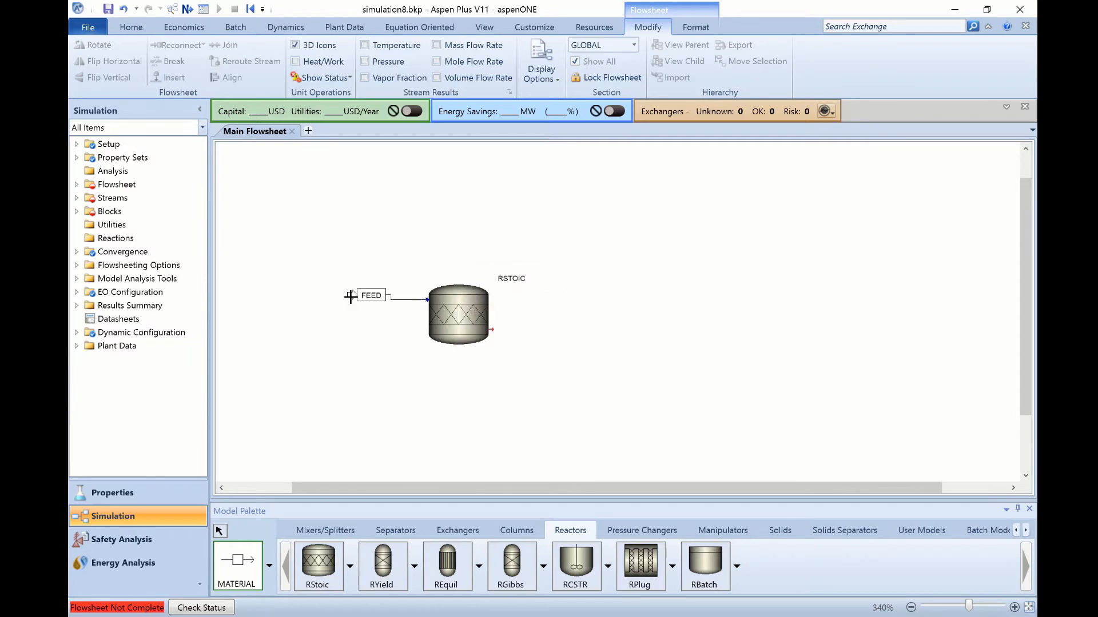
# - Connect a material stream named PRODUCT to the outlet of the RSTOIC reactor
pyautogui.click(490, 329)
pyautogui.click(545, 342)
pyautogui.write('PRODUC')
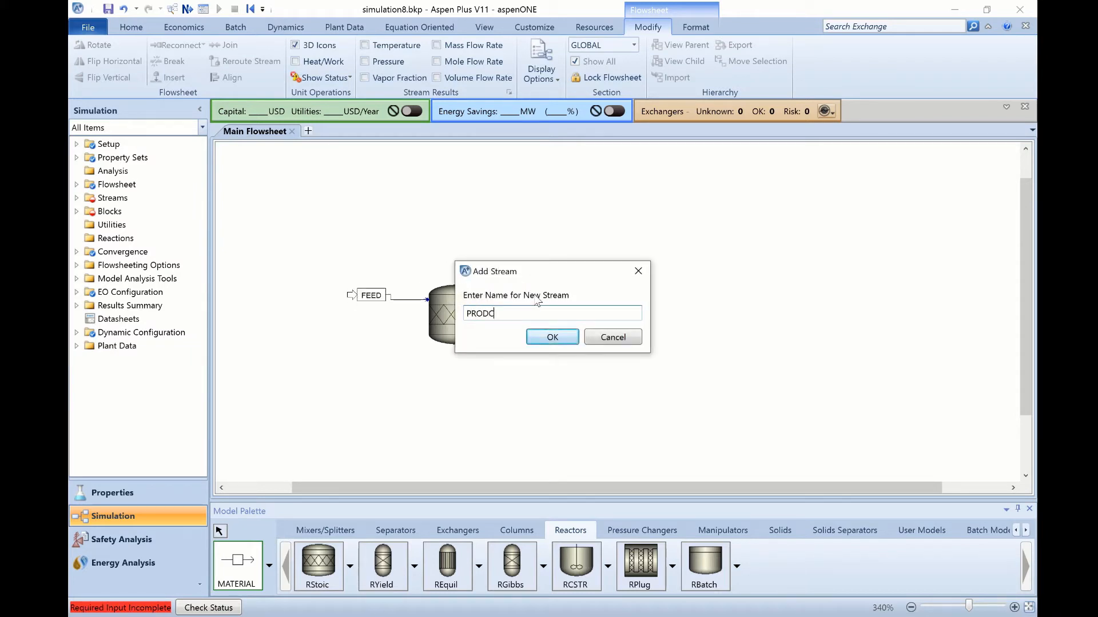
pyautogui.write('T')
pyautogui.press('Return')
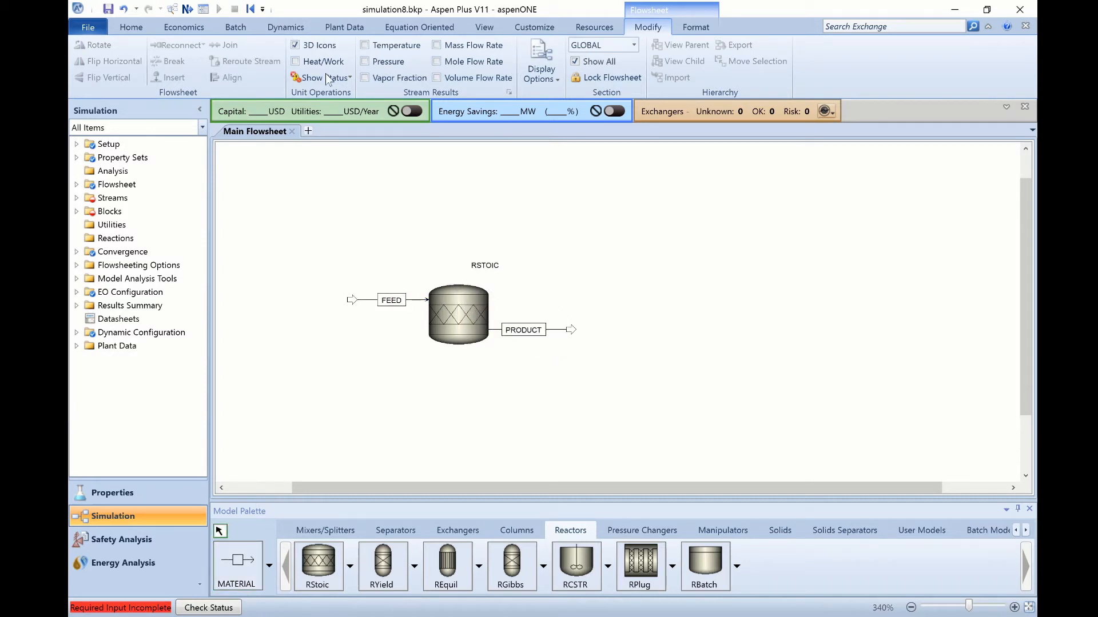
# - Set the FEED stream's temperature to 600 C and its pressure to 1.5 bar
pyautogui.click(140, 27)
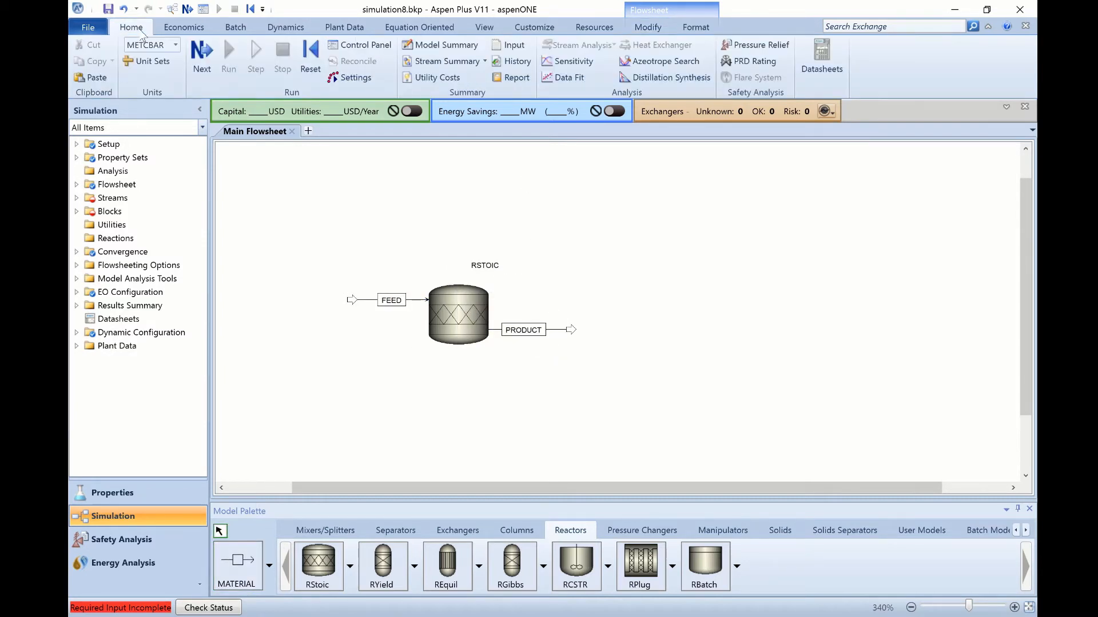
pyautogui.click(198, 56)
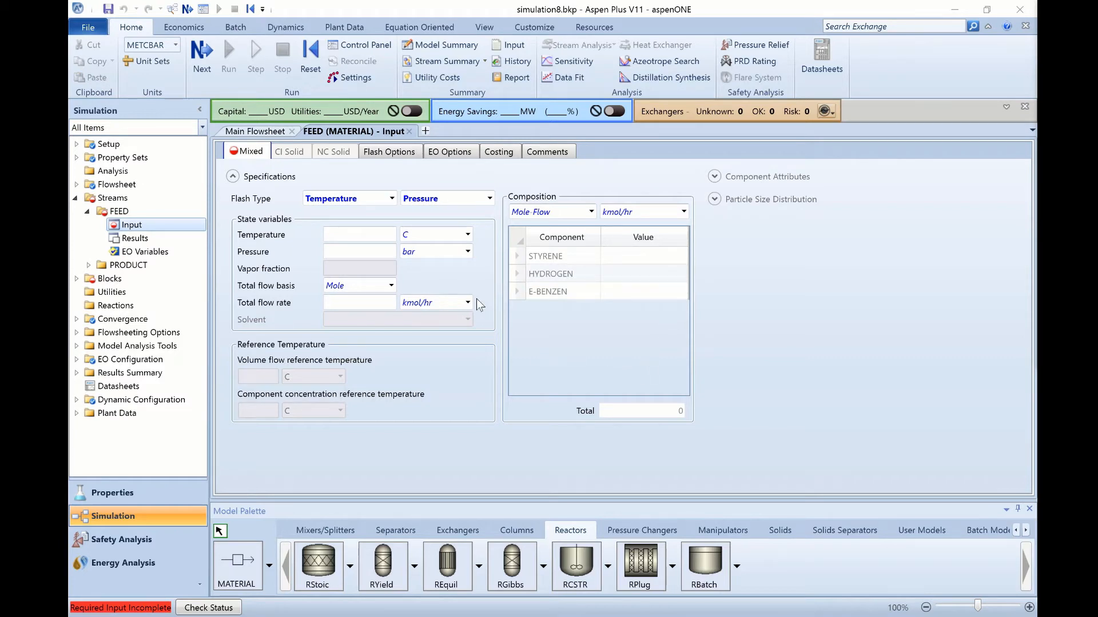
pyautogui.click(369, 242)
pyautogui.write('600')
pyautogui.press('Tab')
pyautogui.write('1.5')
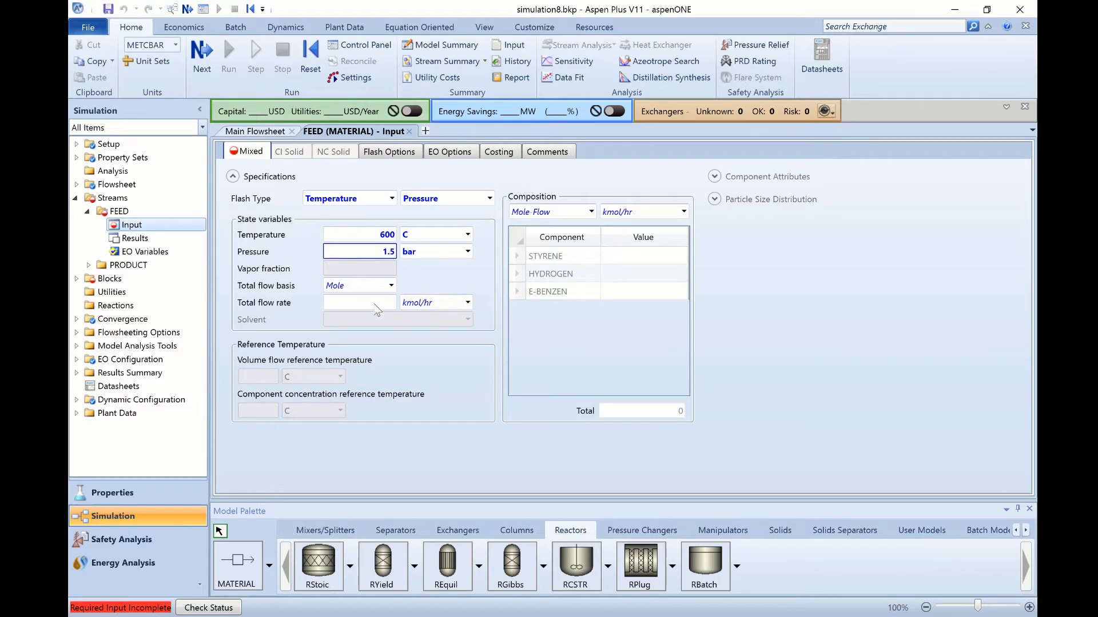
# - Set the FEED stream's total molar flow rate to 200 mol/sec
pyautogui.moveTo(370, 306)
pyautogui.click(366, 303)
pyautogui.write('200')
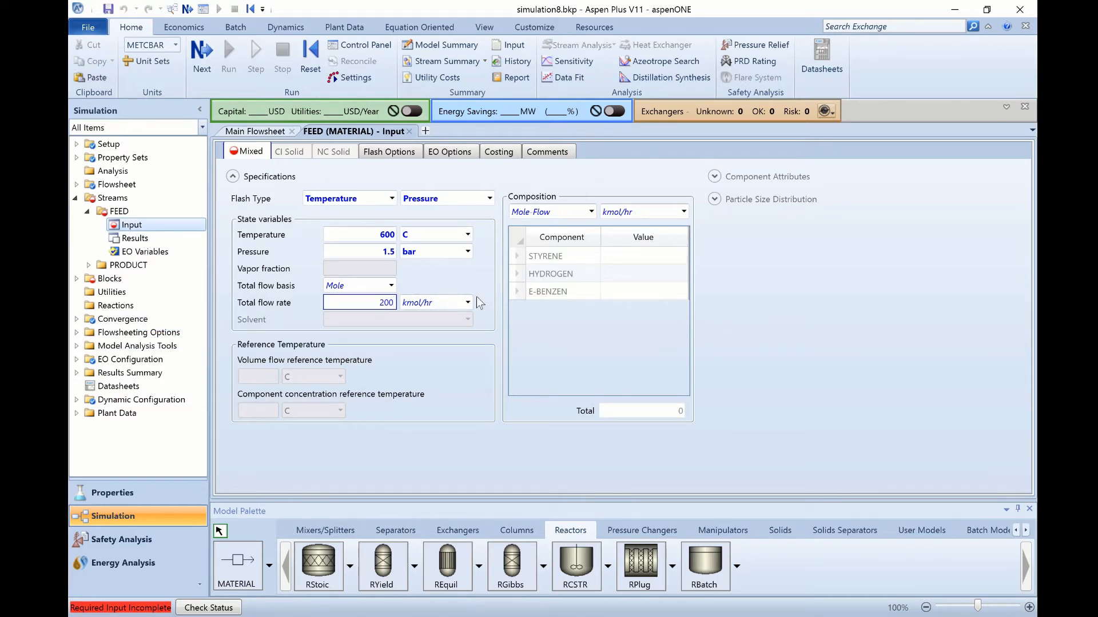
pyautogui.click(468, 302)
pyautogui.moveTo(468, 383); pyautogui.dragTo(465, 460)
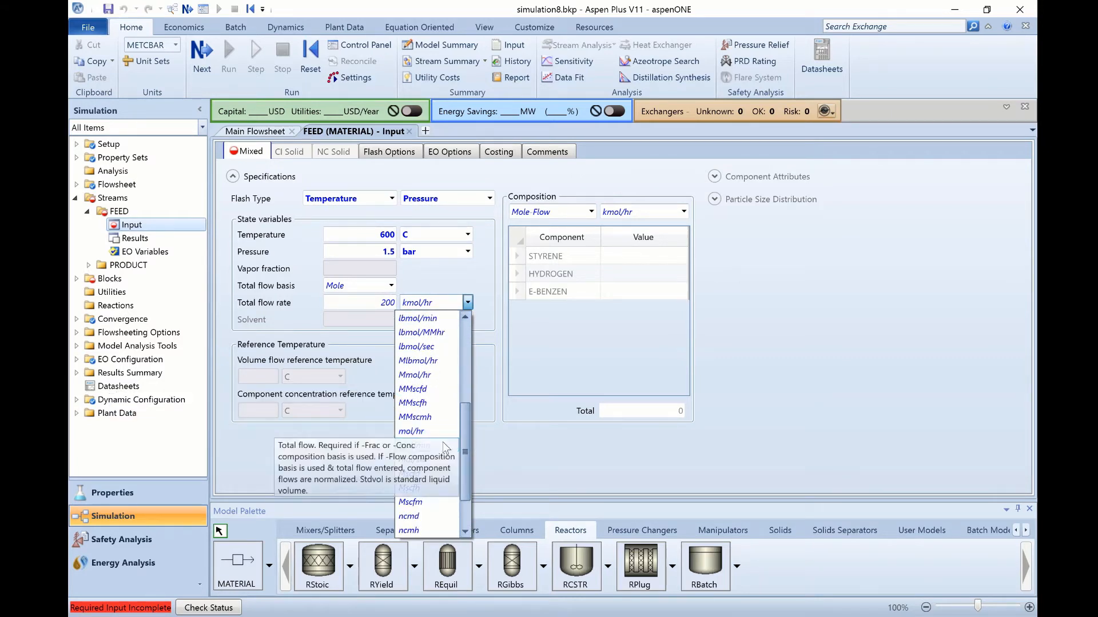
pyautogui.click(441, 418)
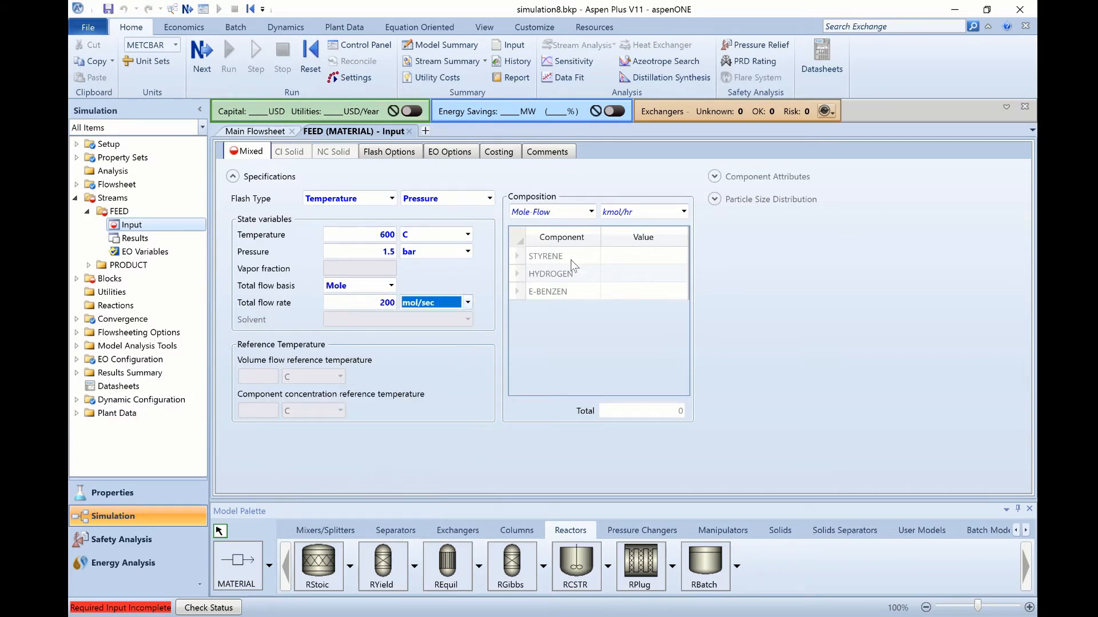
# - Define the FEED composition on a Mole-Frac basis with a value of 1 for E-BENZEN
pyautogui.click(590, 213)
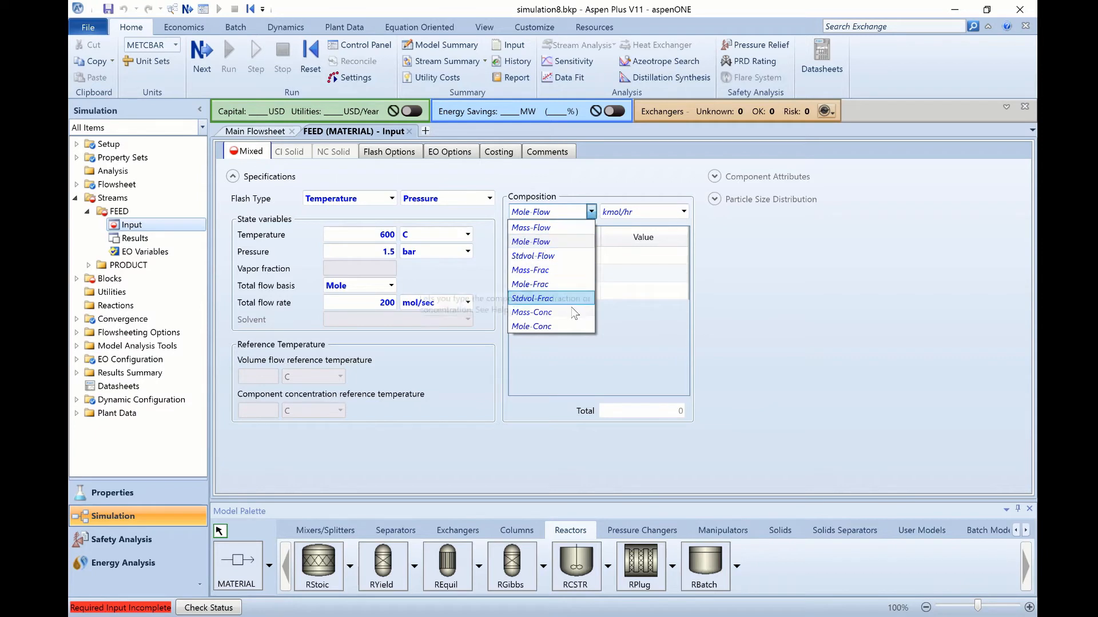
pyautogui.click(551, 282)
pyautogui.click(629, 290)
pyautogui.write('1')
pyautogui.press('Return')
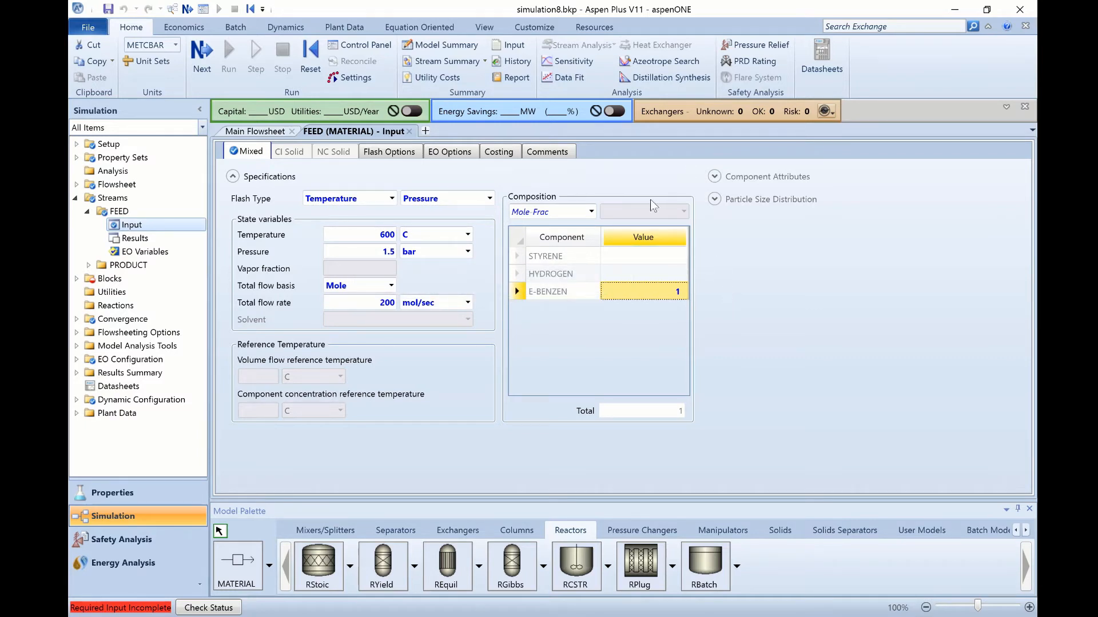
# - Set the RSTOIC reactor's operating temperature to 250 C and pressure to 1.5 bar
pyautogui.click(205, 60)
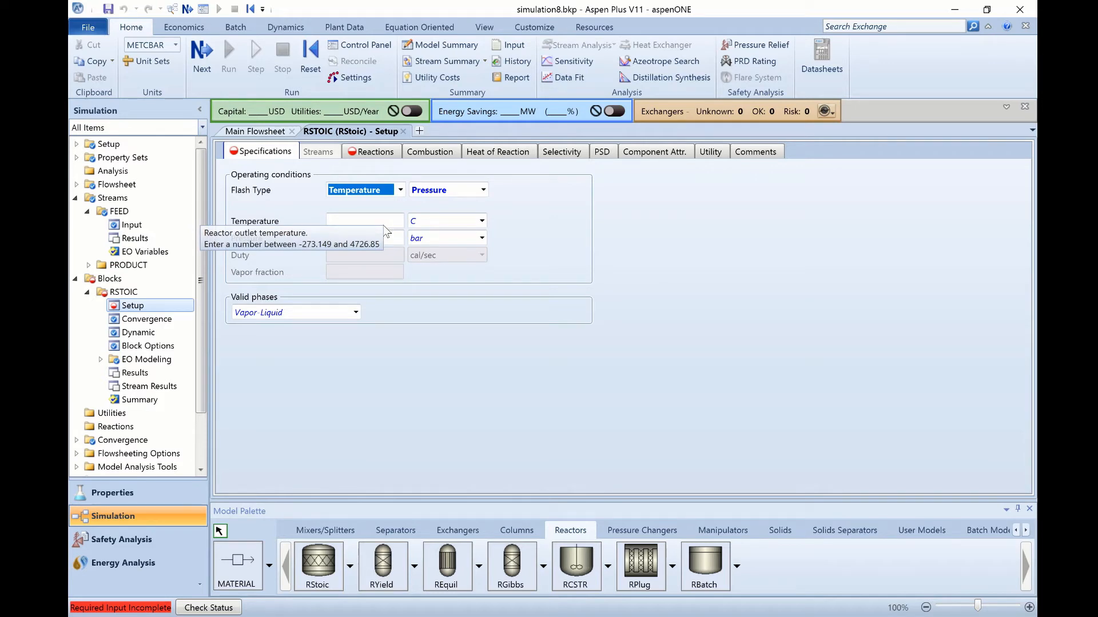
pyautogui.click(385, 222)
pyautogui.write('250')
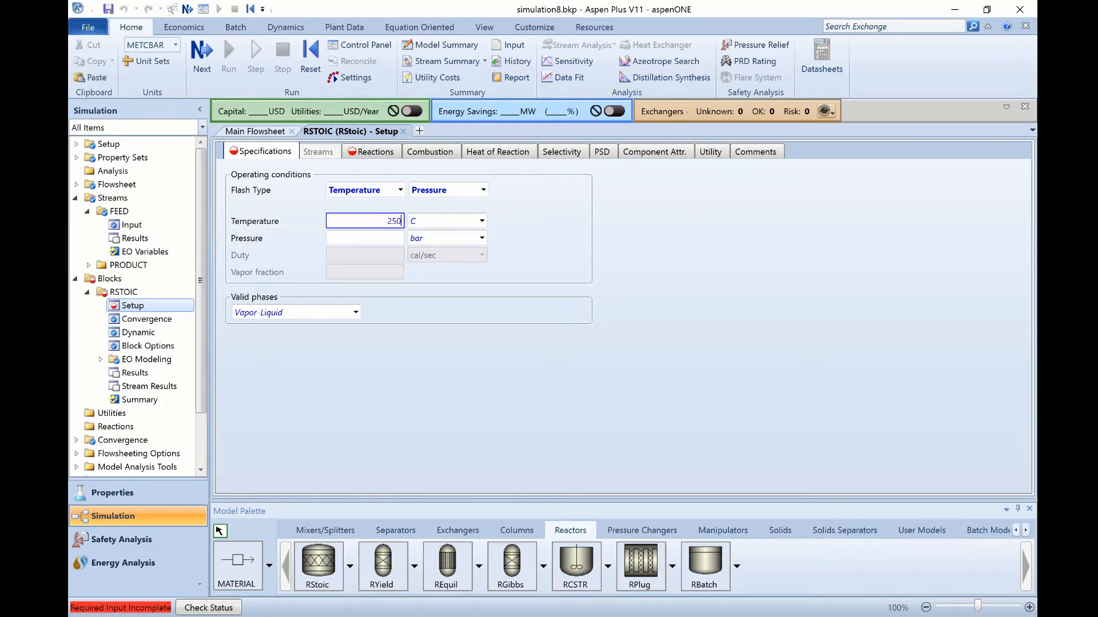
pyautogui.press('Tab')
pyautogui.write('1.5')
pyautogui.press('Return')
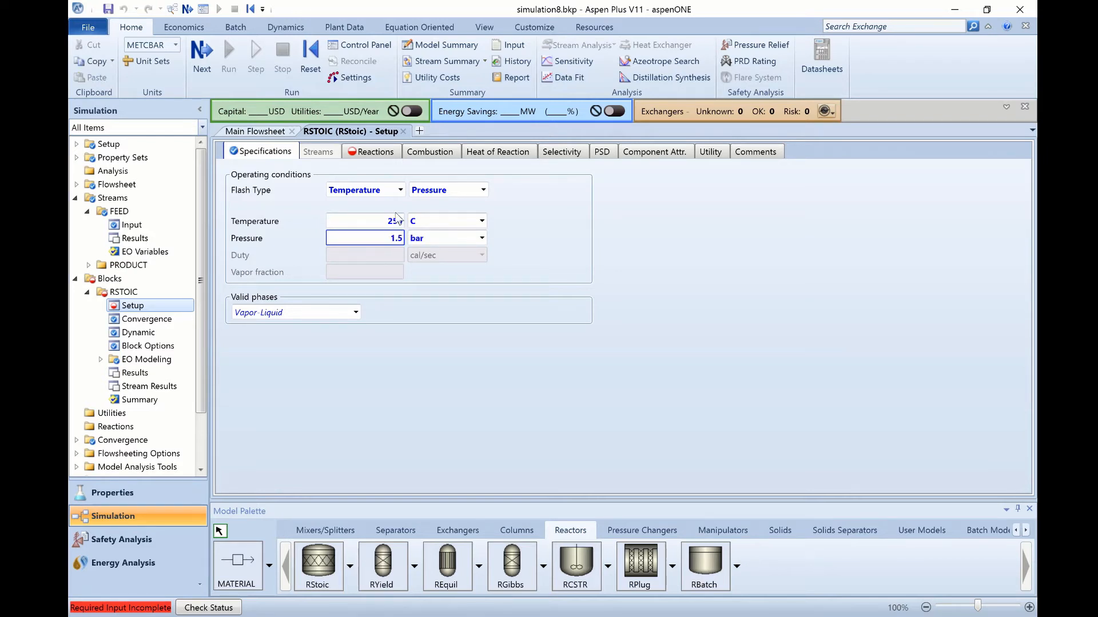
# - Add reaction 1 to the RSTOIC reactor, with E-BENZEN at coefficient -1 forming STYRENE and HYDROGEN at coefficient 1 each
pyautogui.click(204, 64)
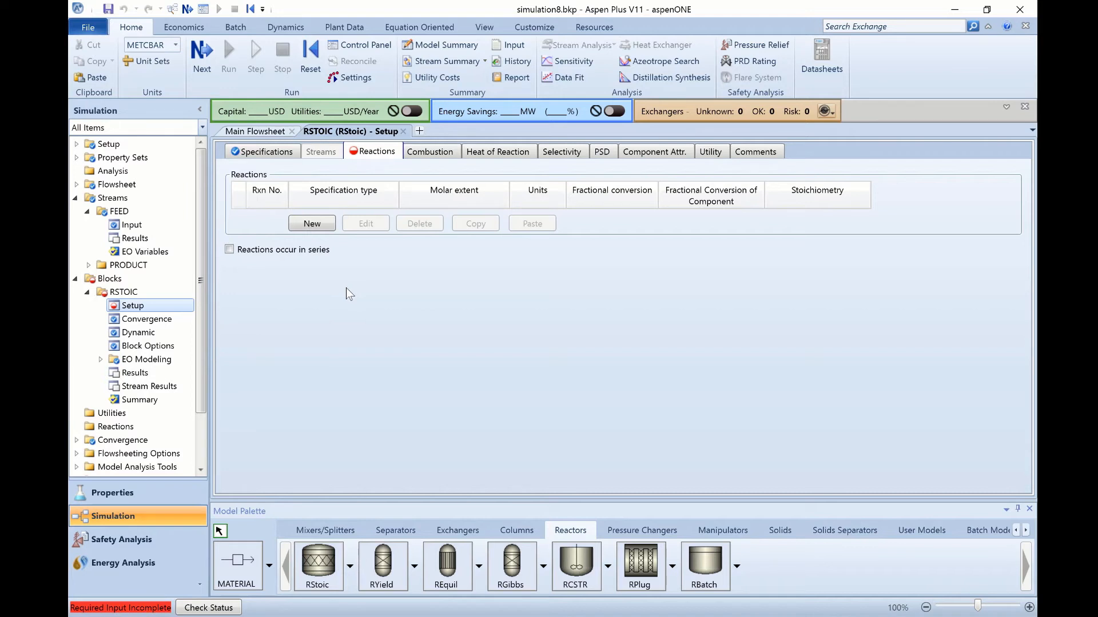
pyautogui.click(316, 230)
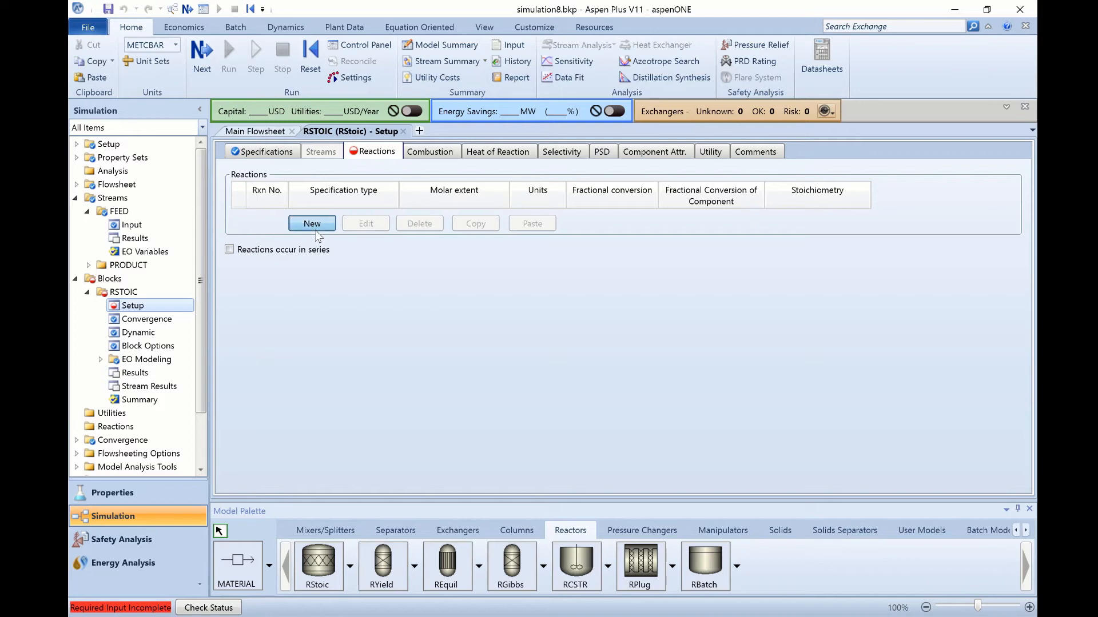
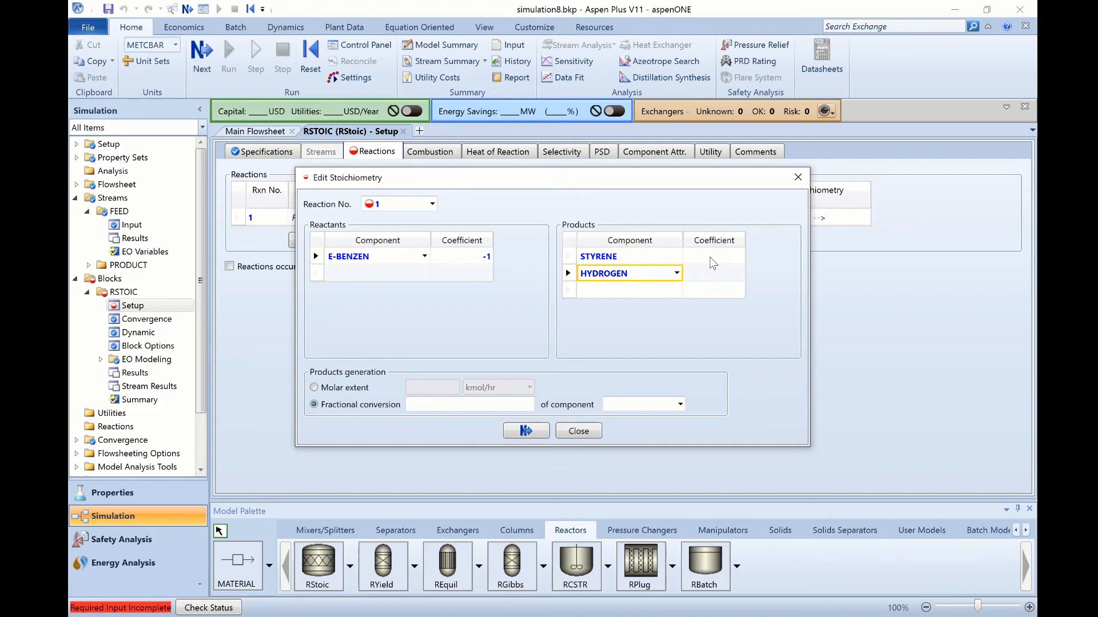
pyautogui.click(711, 257)
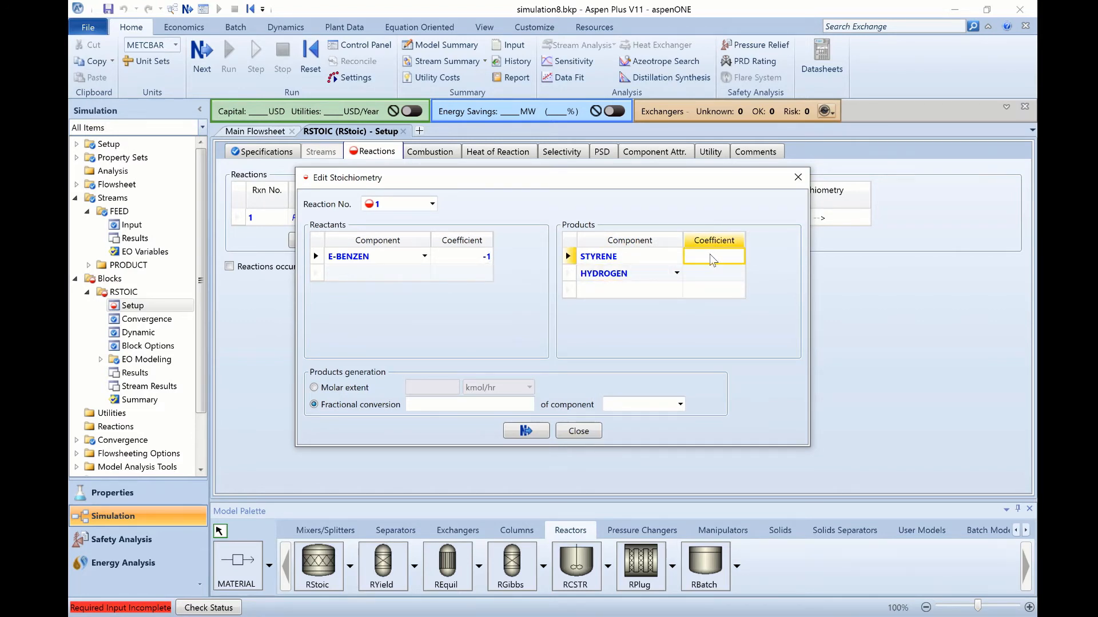
pyautogui.write('1')
pyautogui.press('Return')
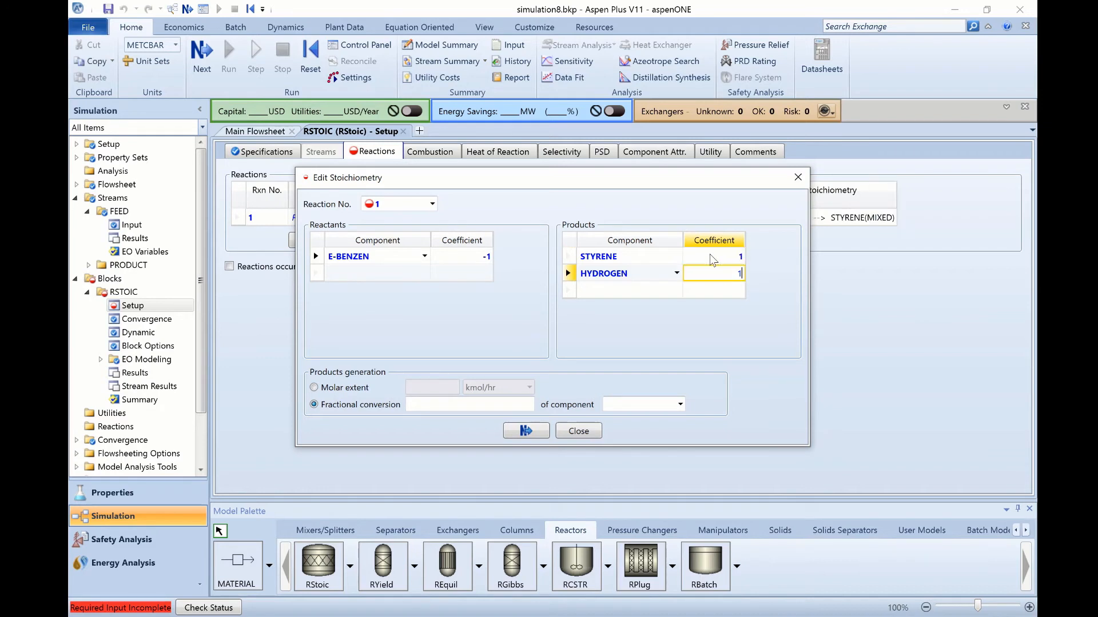
pyautogui.write('1')
pyautogui.press('Return')
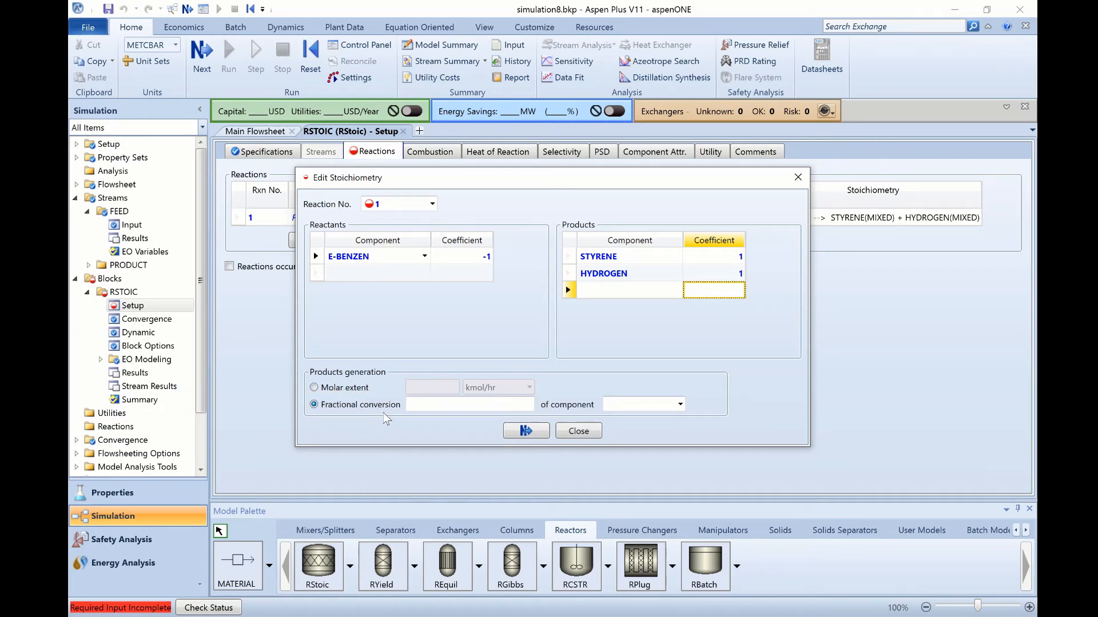
# - Set reaction 1's fractional conversion to 0.8 of component E-BENZEN and run the simulation
pyautogui.click(484, 406)
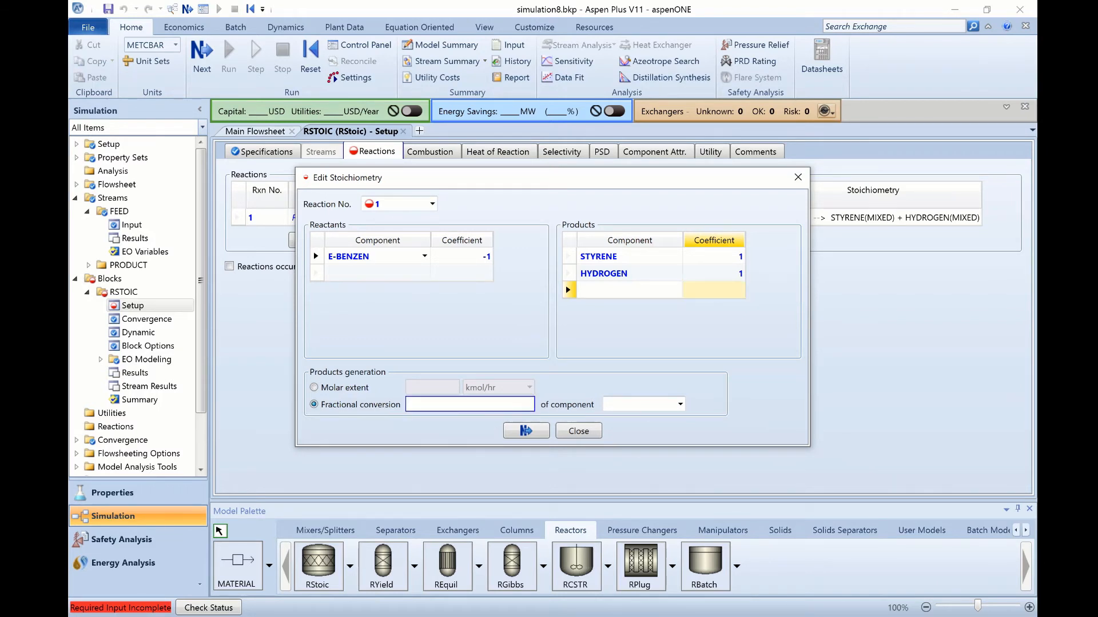
pyautogui.write('0.8')
pyautogui.click(677, 406)
pyautogui.click(679, 405)
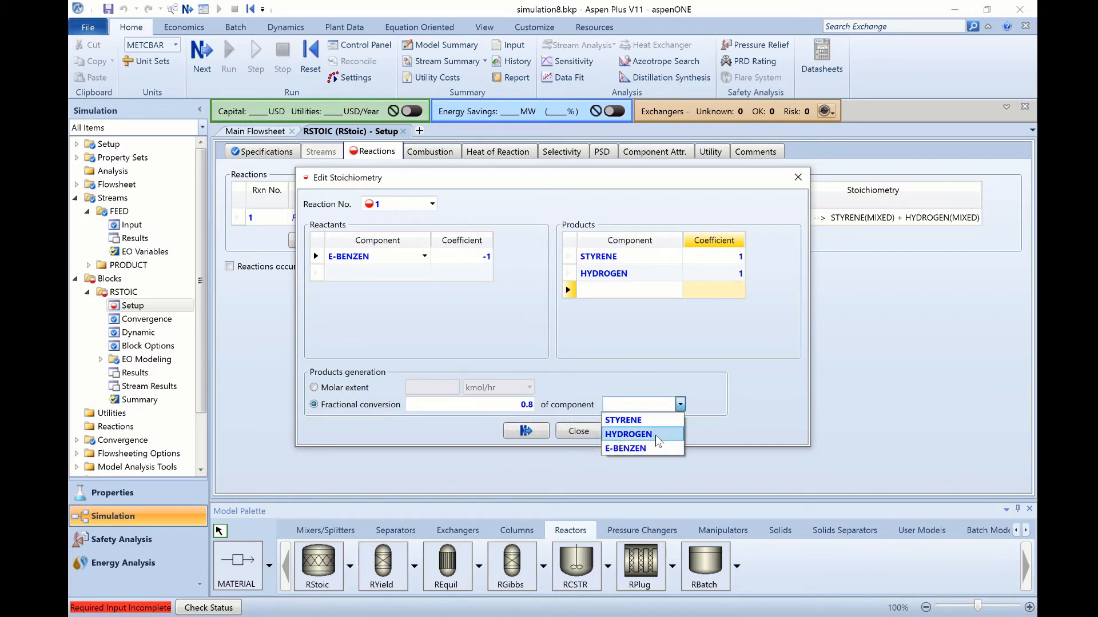
pyautogui.click(654, 450)
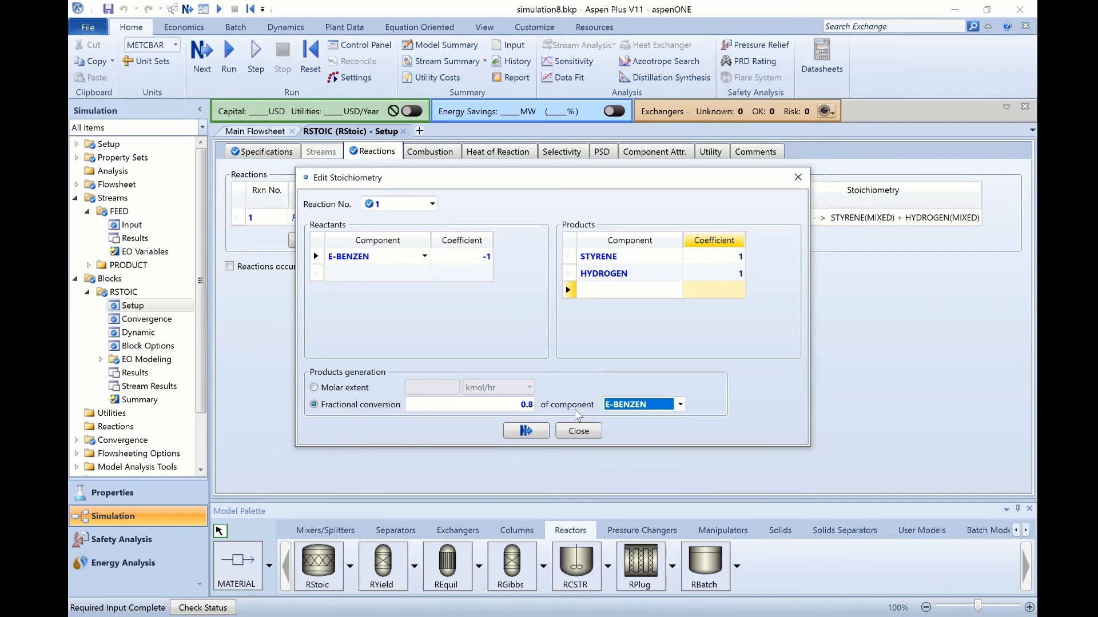
pyautogui.click(522, 433)
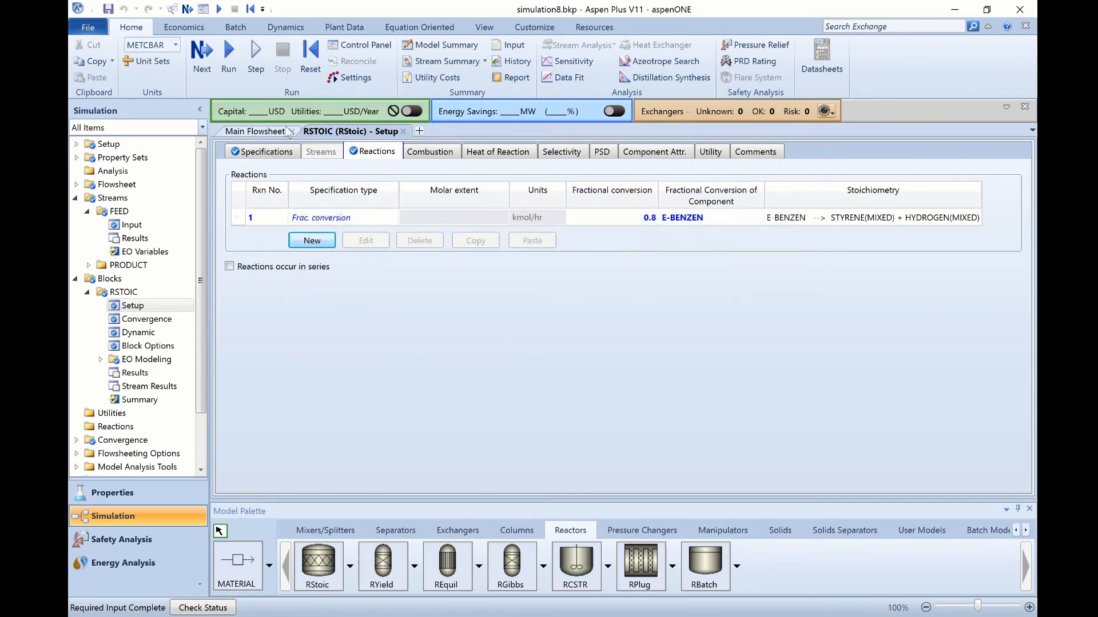
pyautogui.click(207, 69)
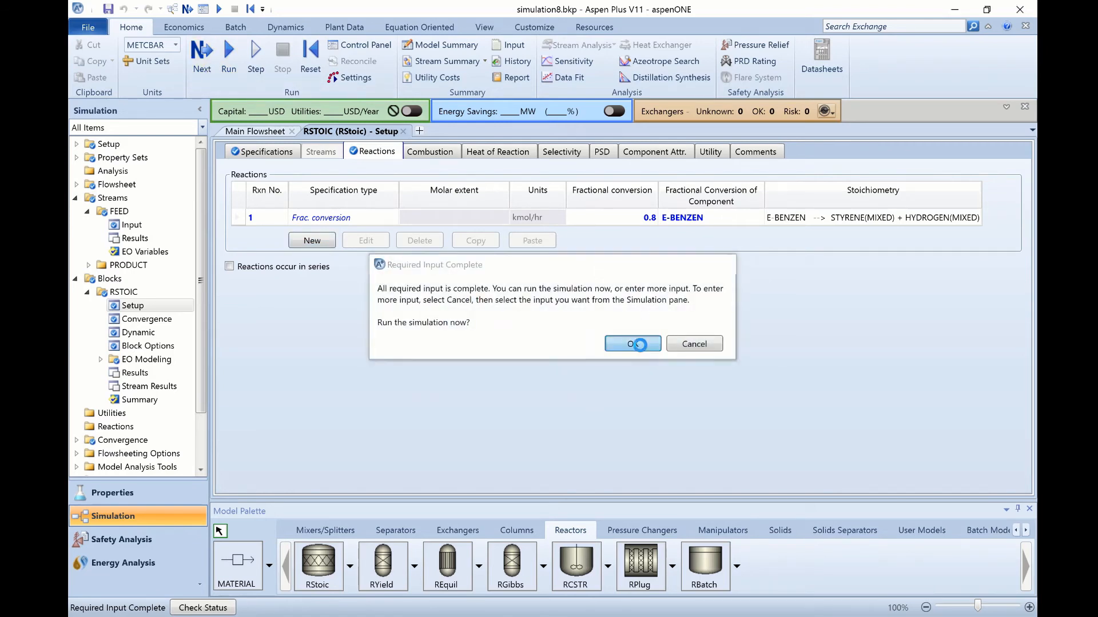
pyautogui.click(642, 347)
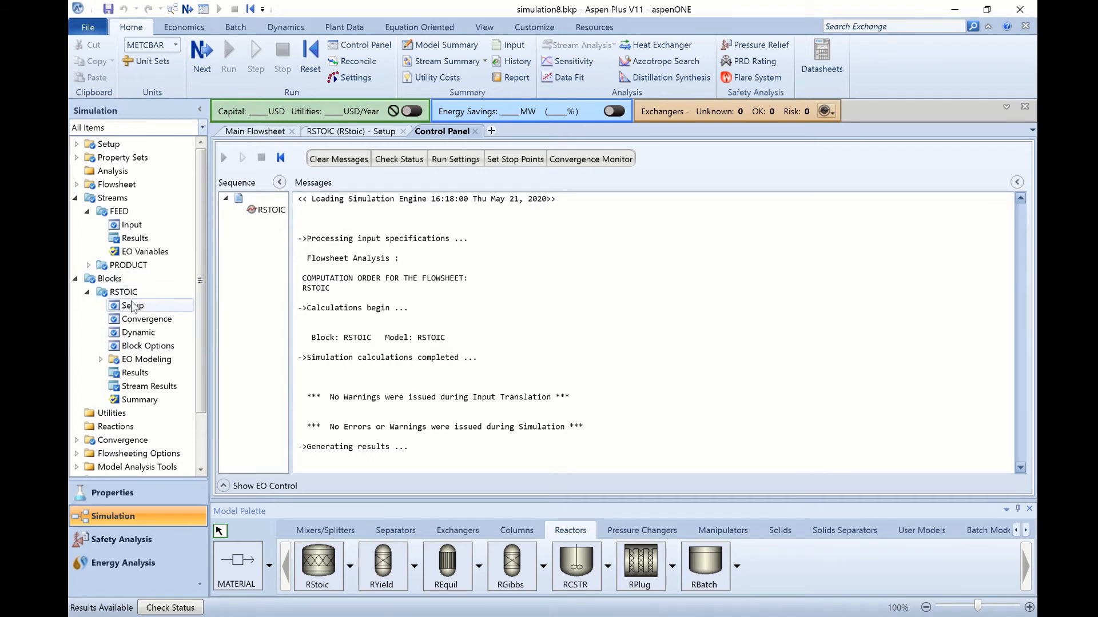
# - Examine the component mole flows of FEED and PRODUCT in the RSTOIC block's stream results
pyautogui.doubleClick(152, 387)
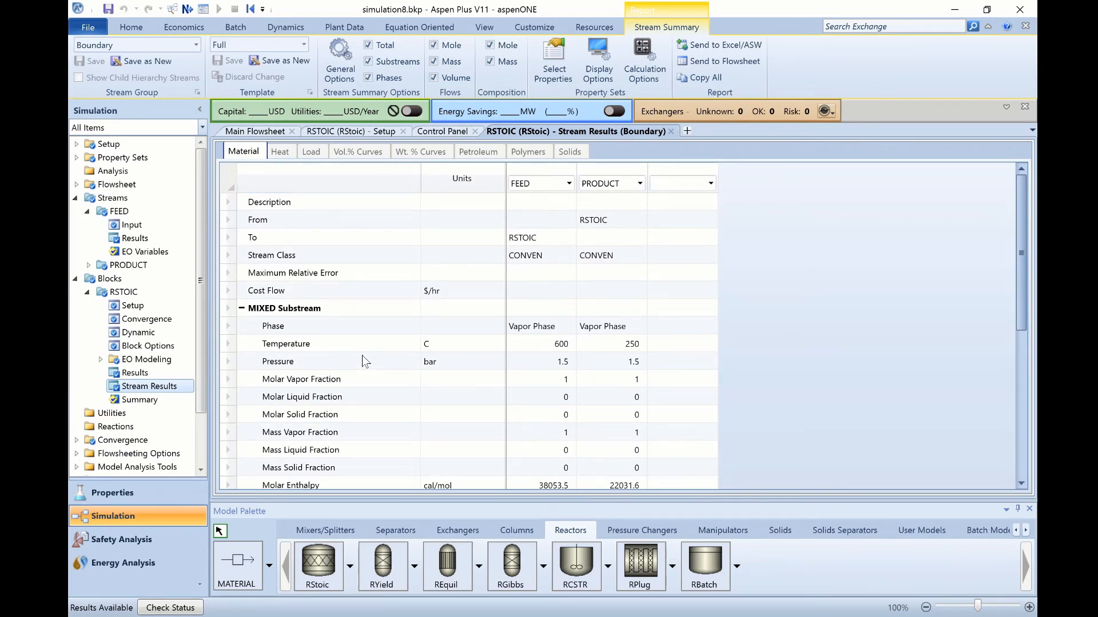
pyautogui.scroll(-4, 499, 366)
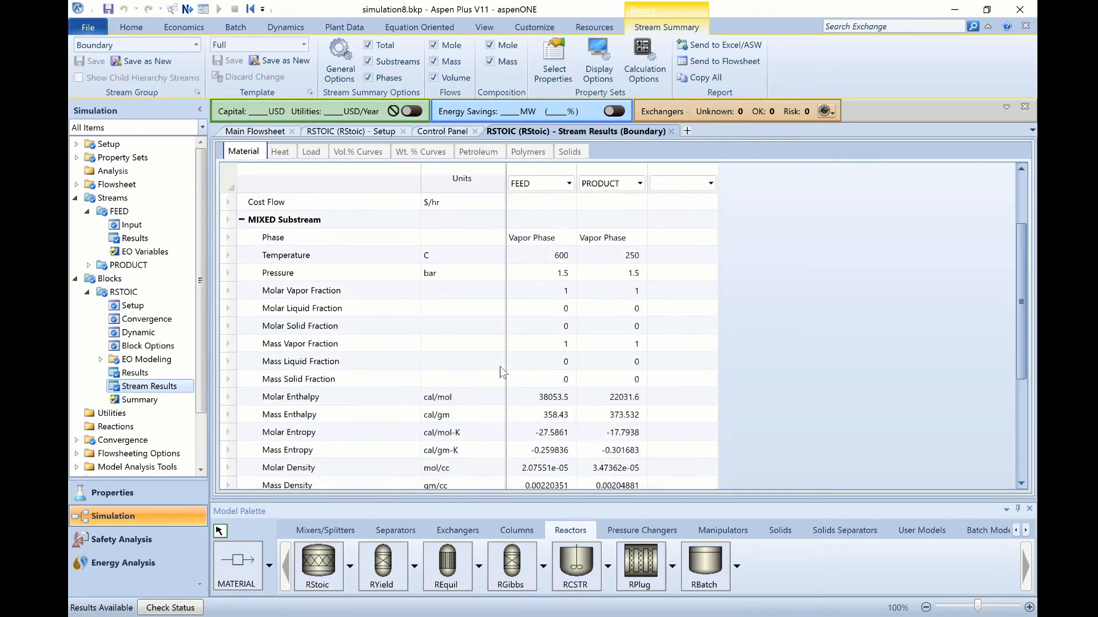
pyautogui.scroll(-1, 494, 366)
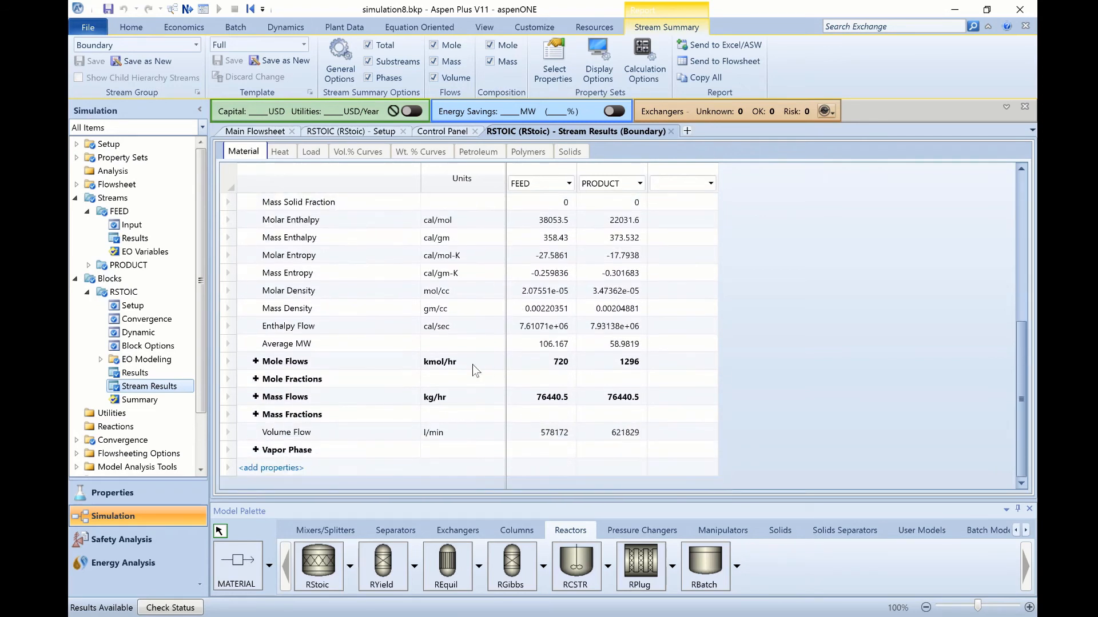
pyautogui.click(256, 362)
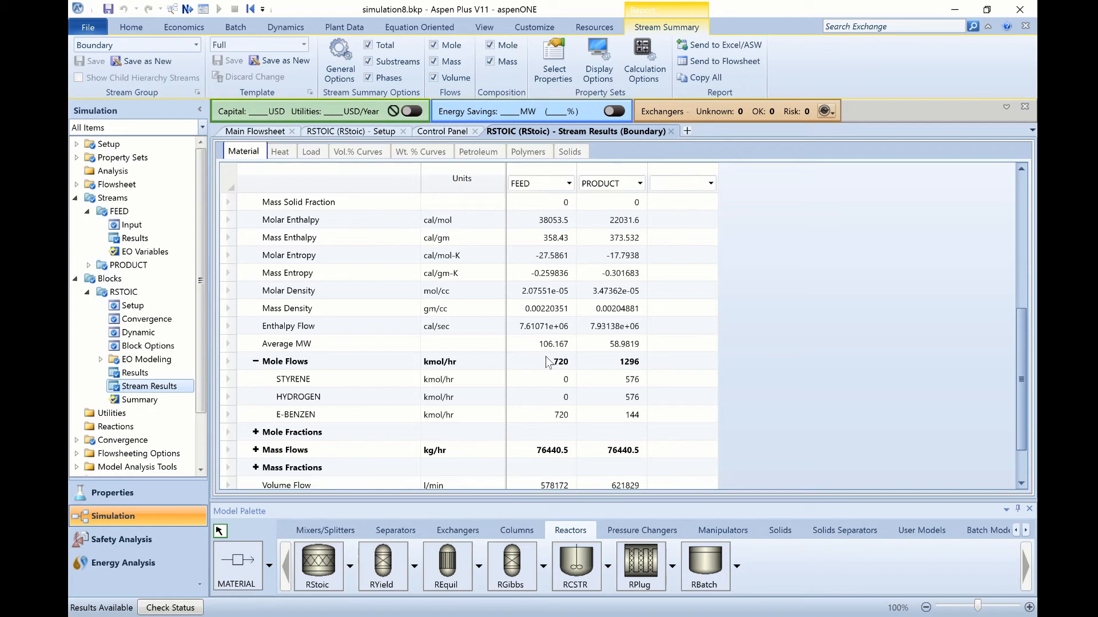
pyautogui.click(598, 422)
pyautogui.click(566, 422)
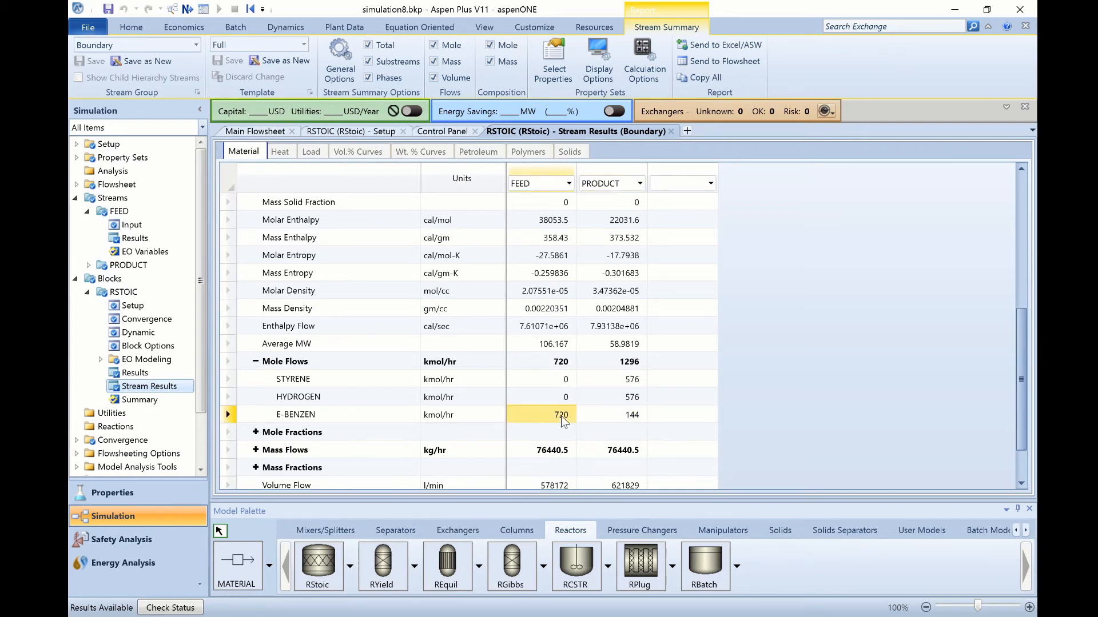
pyautogui.click(595, 422)
pyautogui.click(563, 422)
pyautogui.click(555, 405)
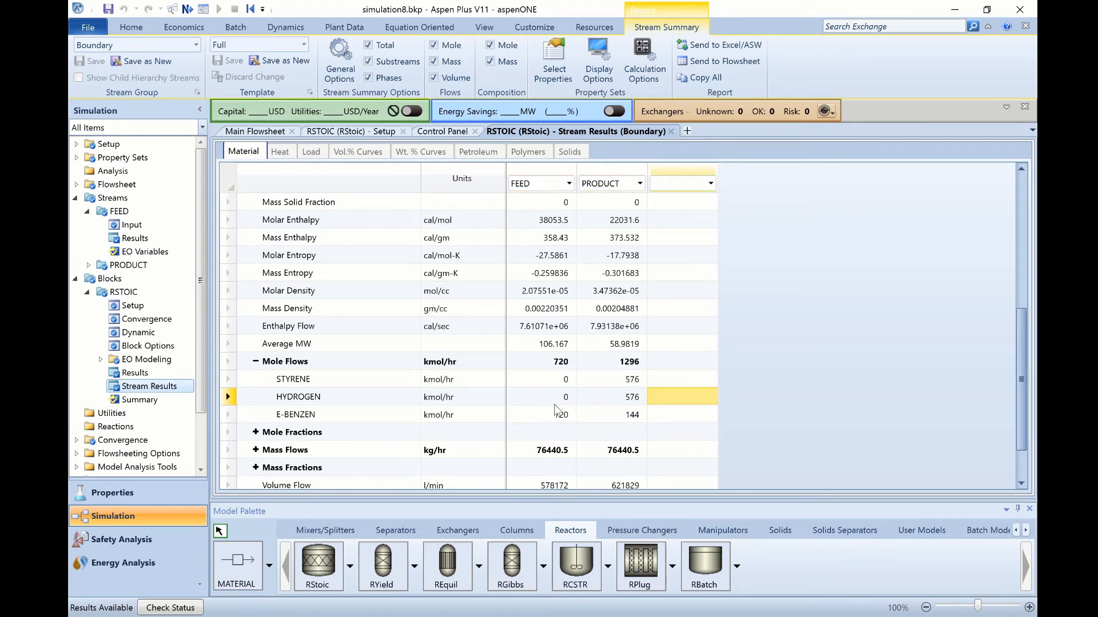
# - Show the heat duty and net heat duty in kW in the RSTOIC block's results summary
pyautogui.click(135, 374)
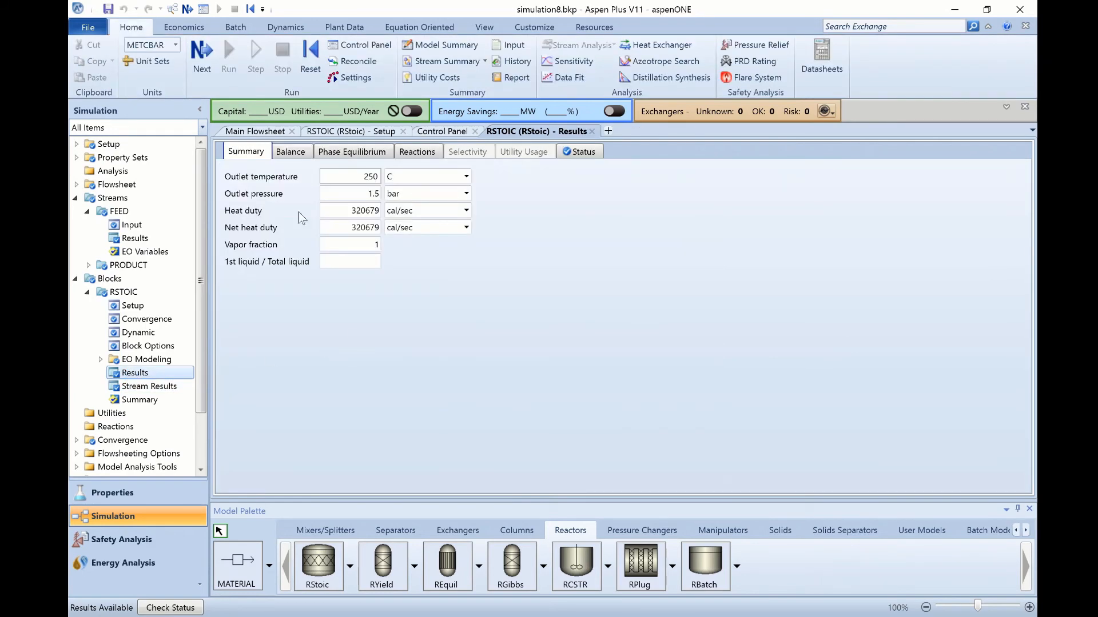
pyautogui.click(466, 211)
pyautogui.click(455, 353)
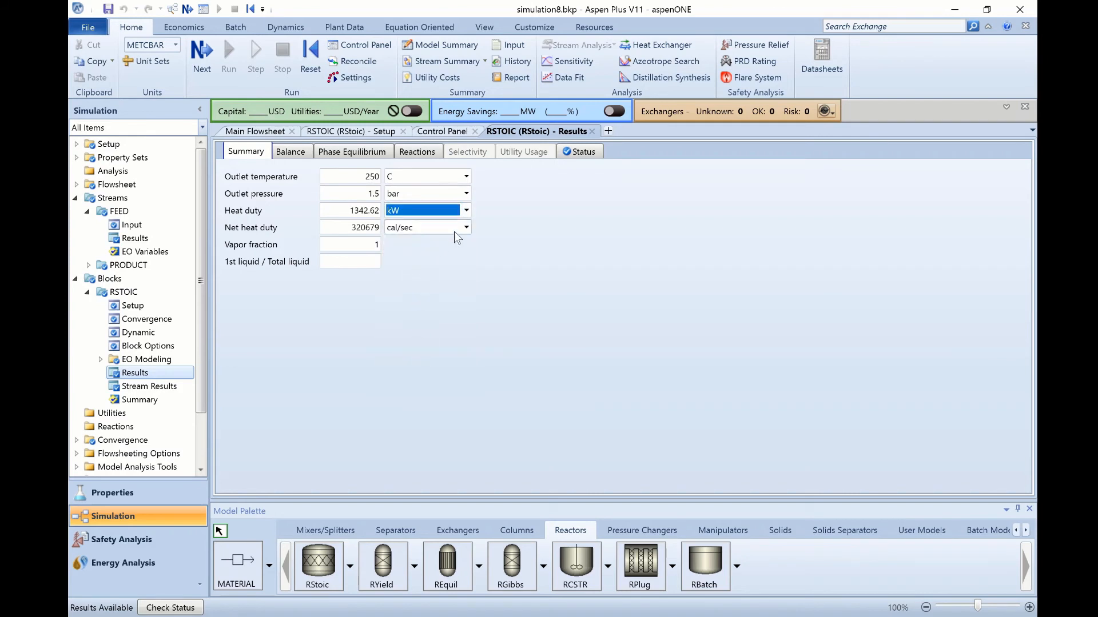
pyautogui.click(468, 227)
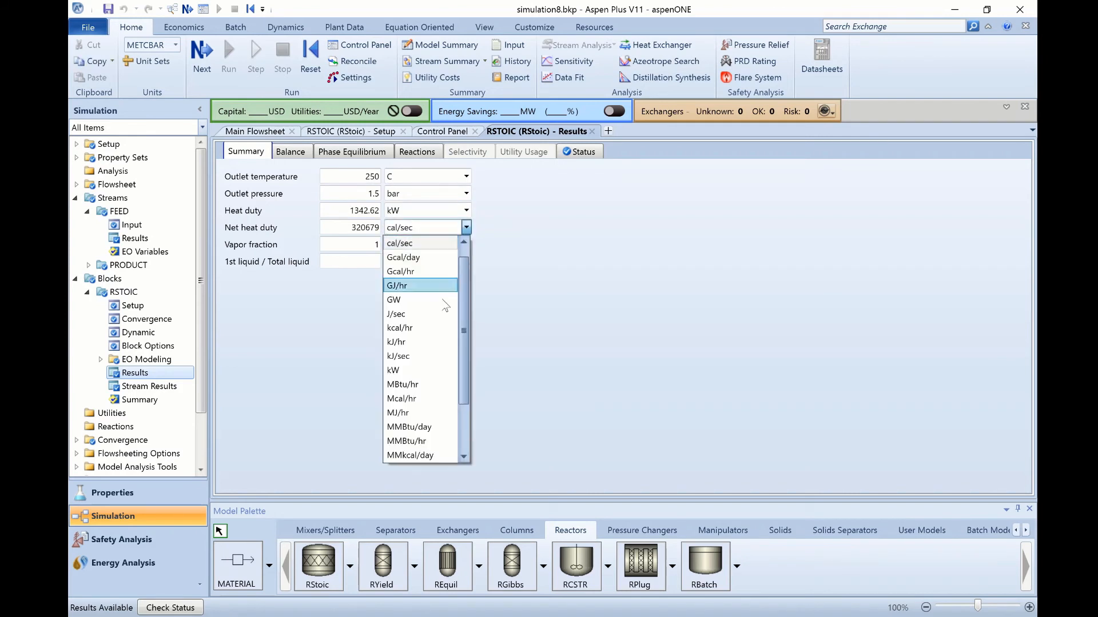
pyautogui.click(421, 368)
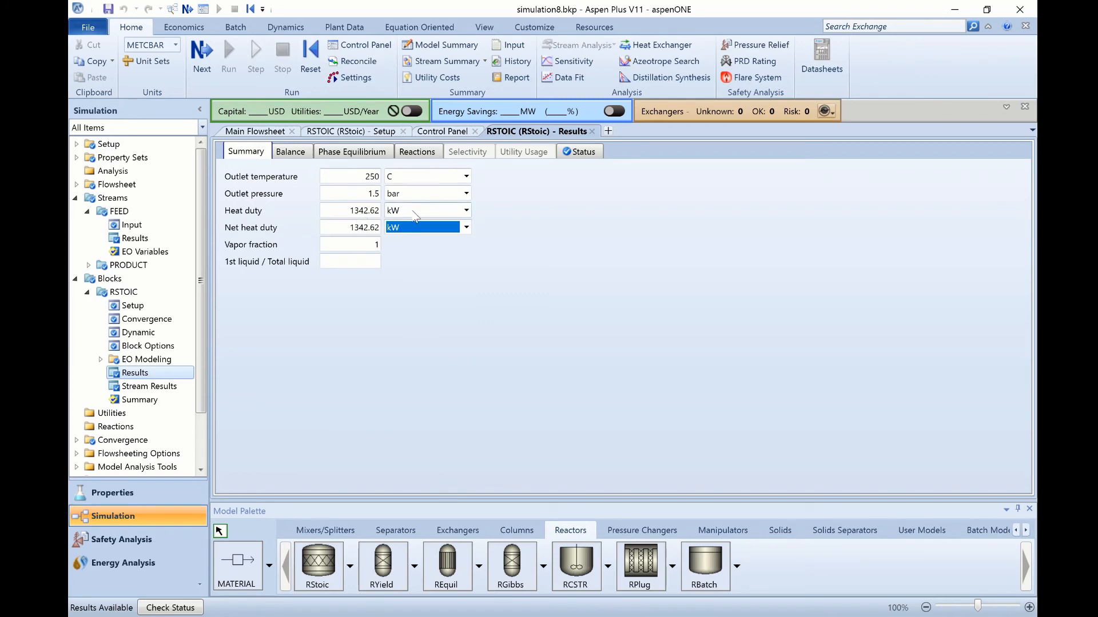
pyautogui.click(430, 255)
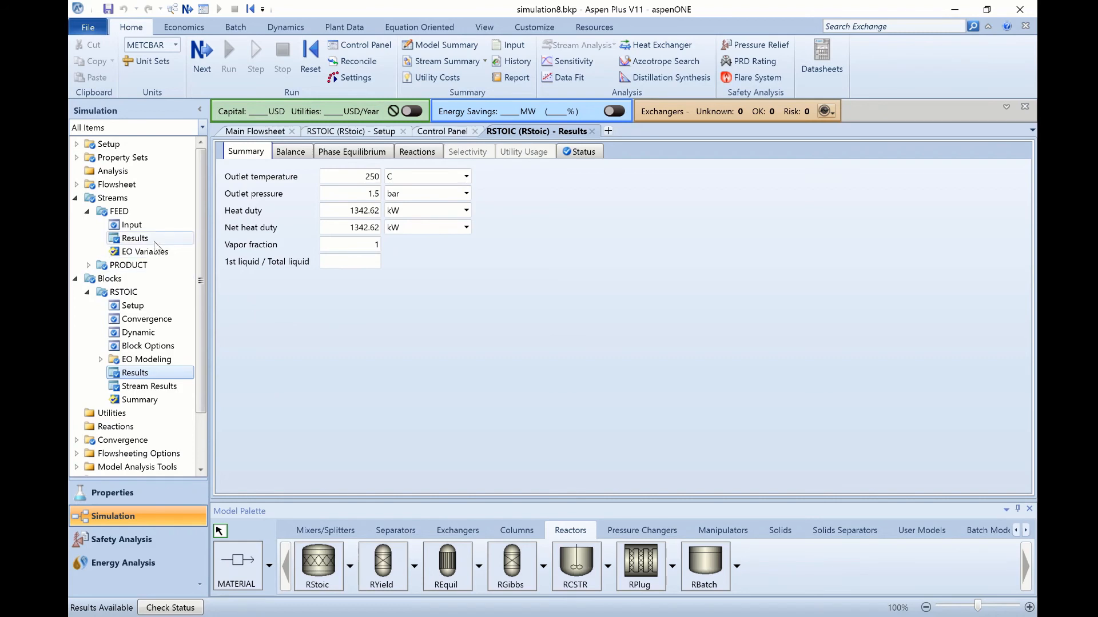
# - Change the reaction's fractional conversion of E-BENZEN to 0.6 and rerun the simulation
pyautogui.click(143, 307)
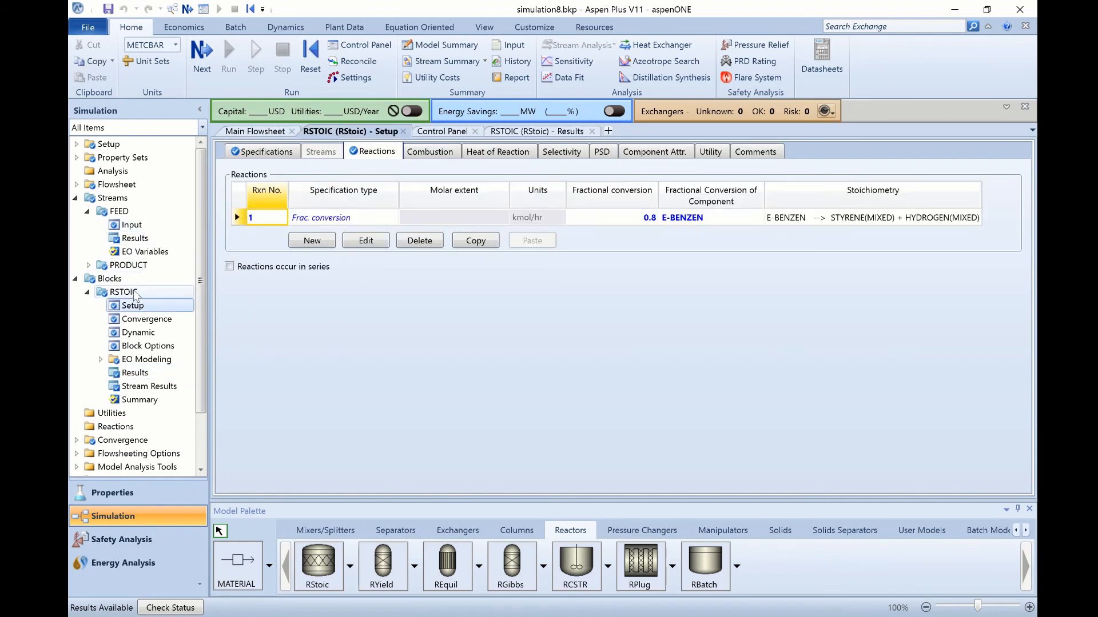
pyautogui.click(629, 219)
pyautogui.write('0.6')
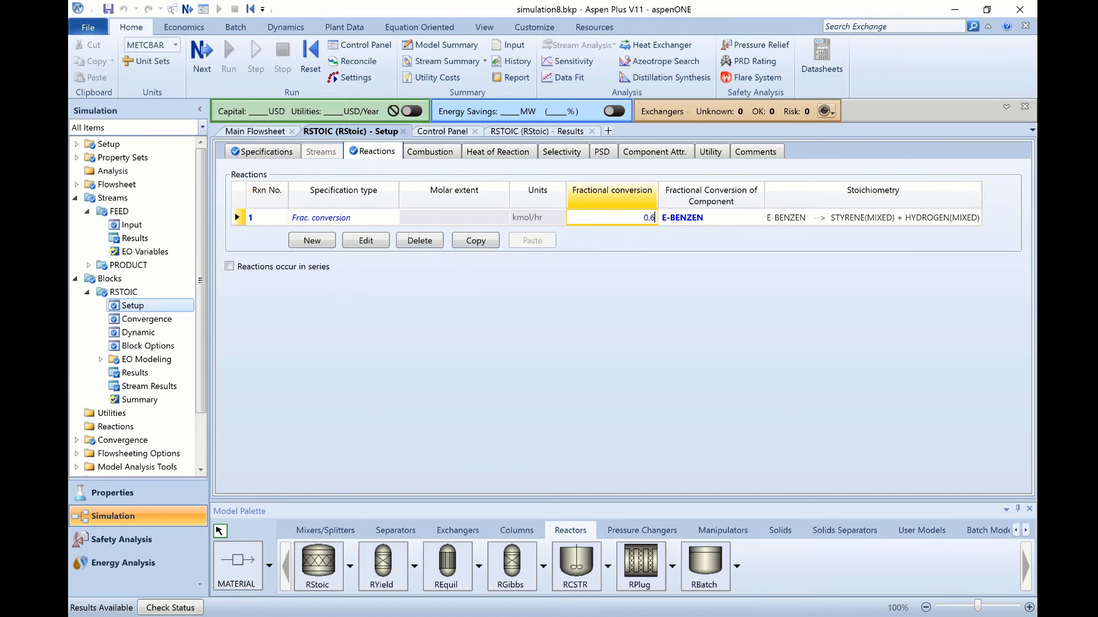
pyautogui.press('Tab')
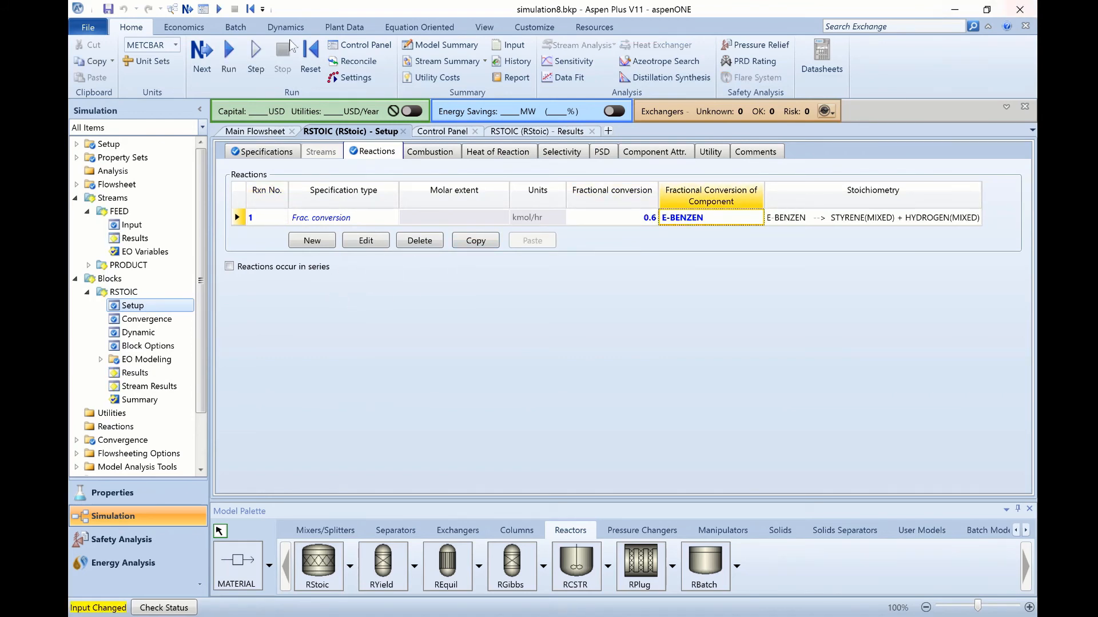
pyautogui.click(228, 63)
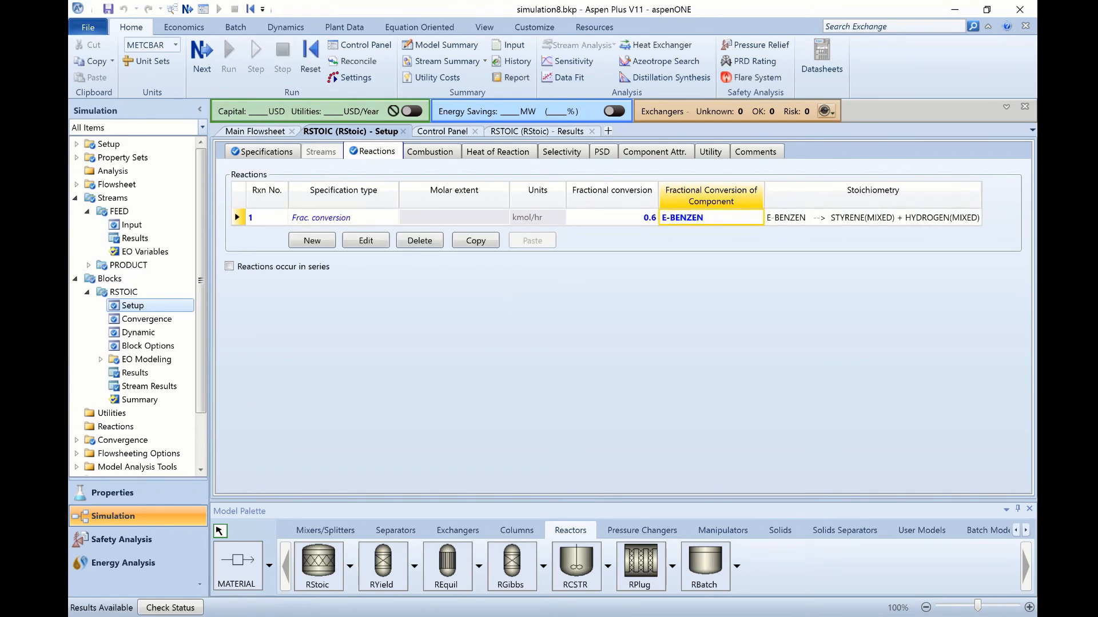
# - View the RSTOIC block's results for the 0.6 conversion run with heat duty and net heat duty in kW
pyautogui.click(136, 375)
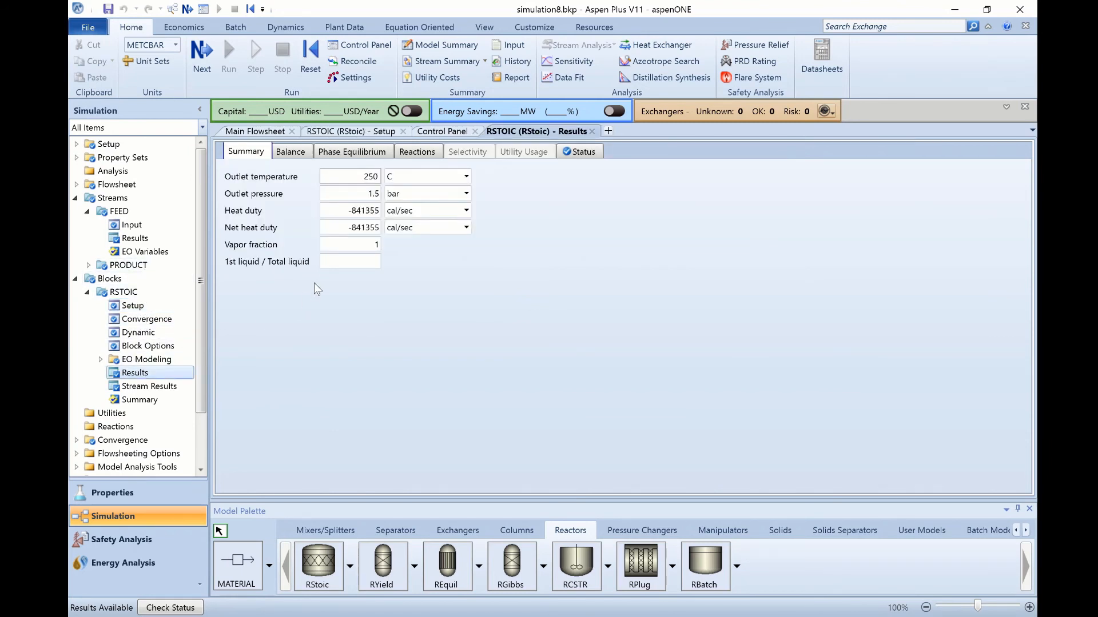
pyautogui.click(467, 210)
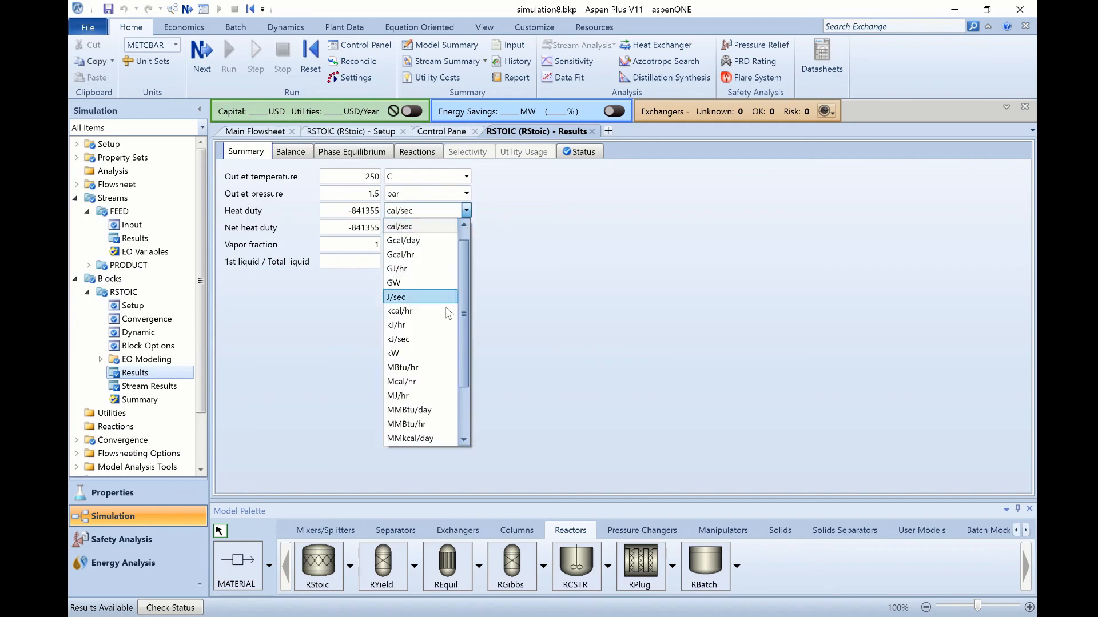
pyautogui.click(440, 353)
pyautogui.click(466, 227)
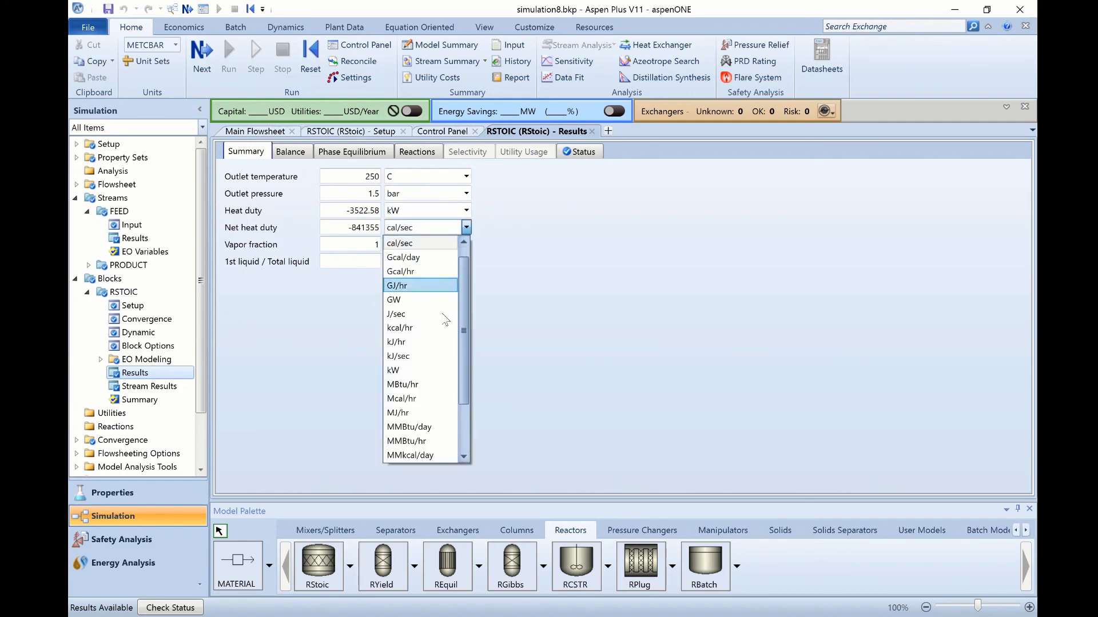
pyautogui.click(440, 370)
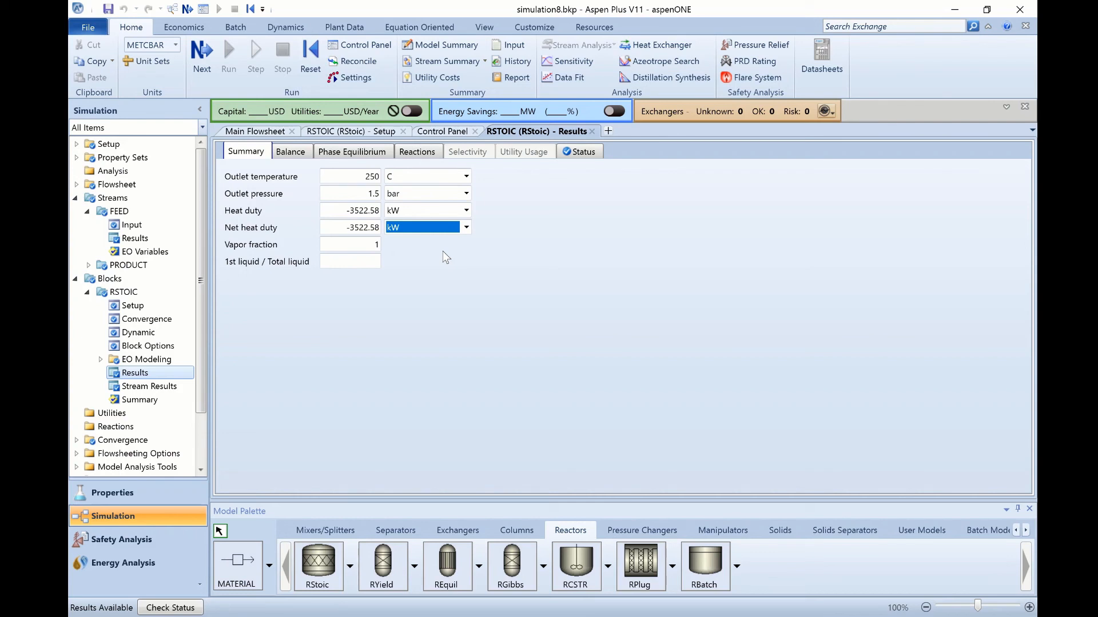
pyautogui.click(444, 267)
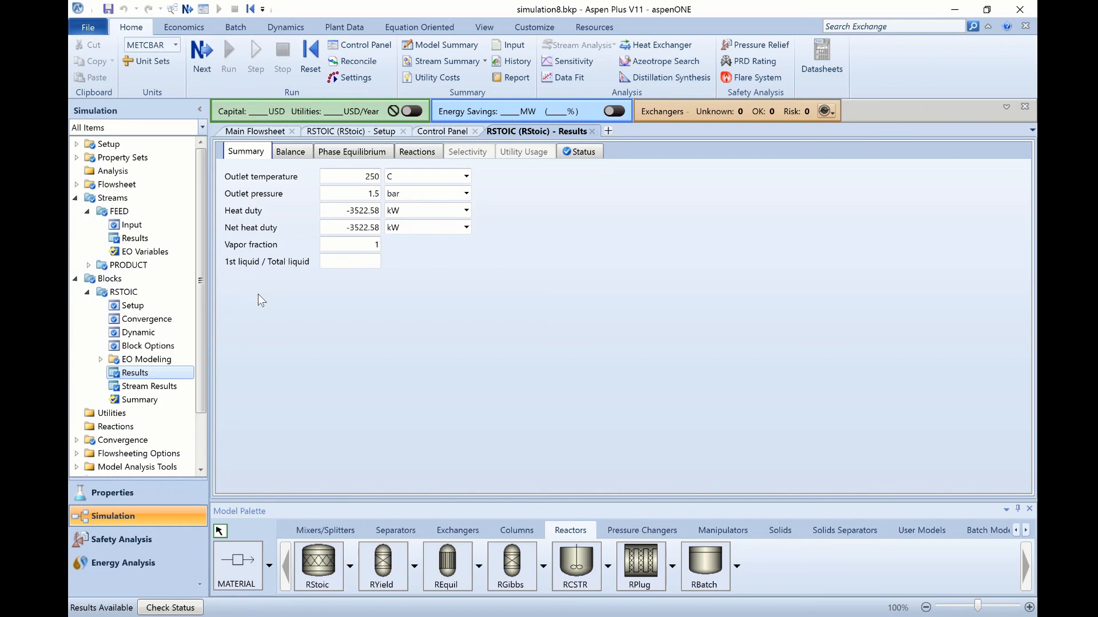
# - Change the FEED stream's temperature to 400 C and rerun the simulation
pyautogui.click(131, 225)
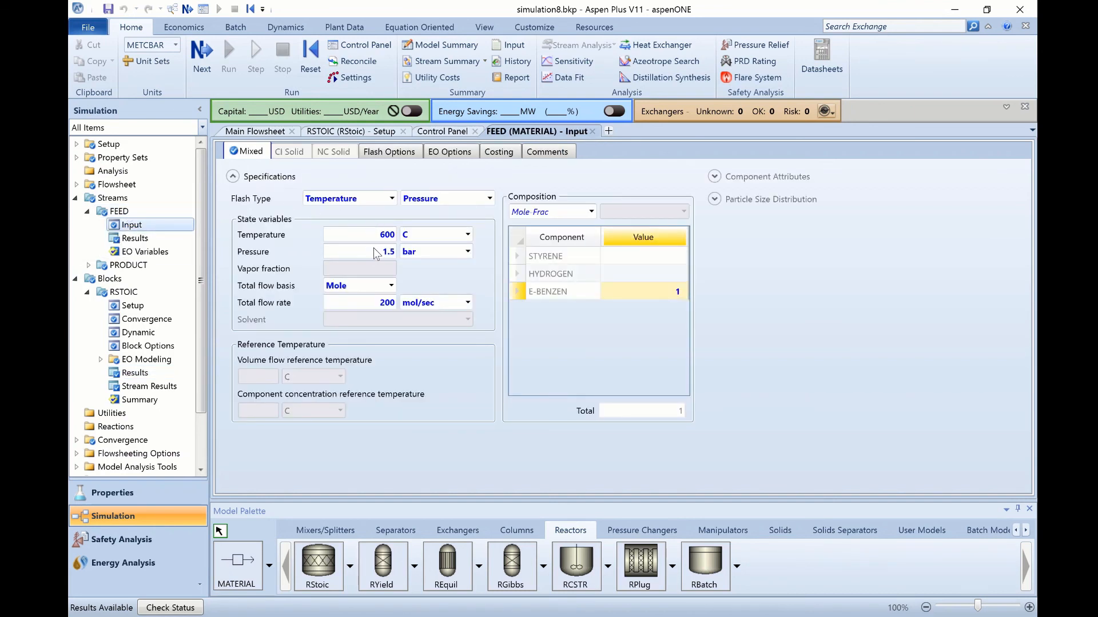
pyautogui.doubleClick(373, 235)
pyautogui.write('400')
pyautogui.press('Return')
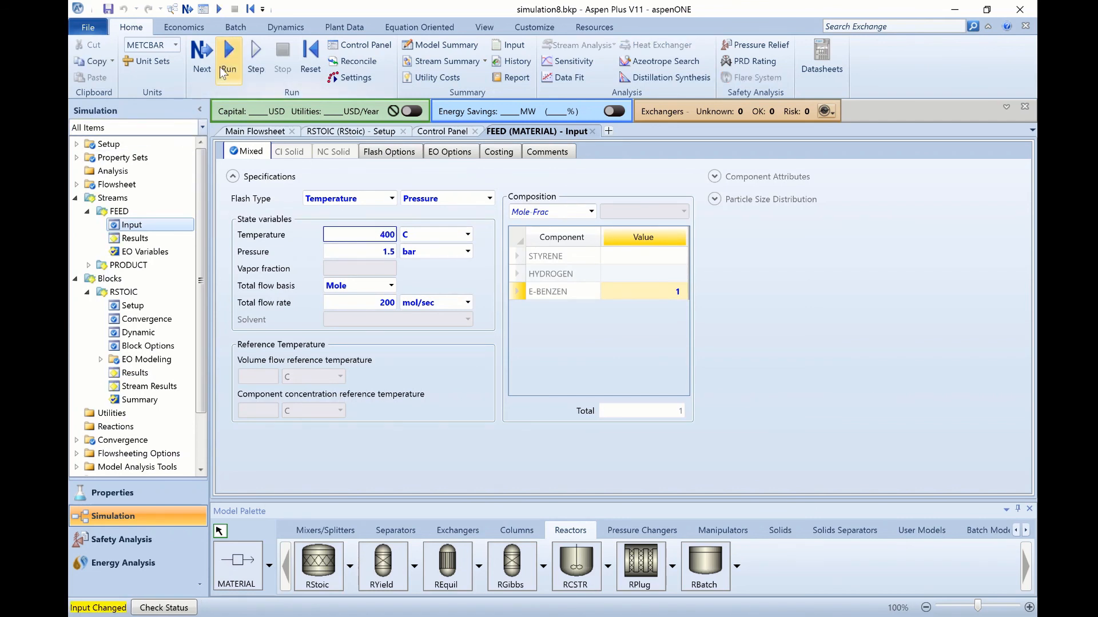
pyautogui.click(229, 65)
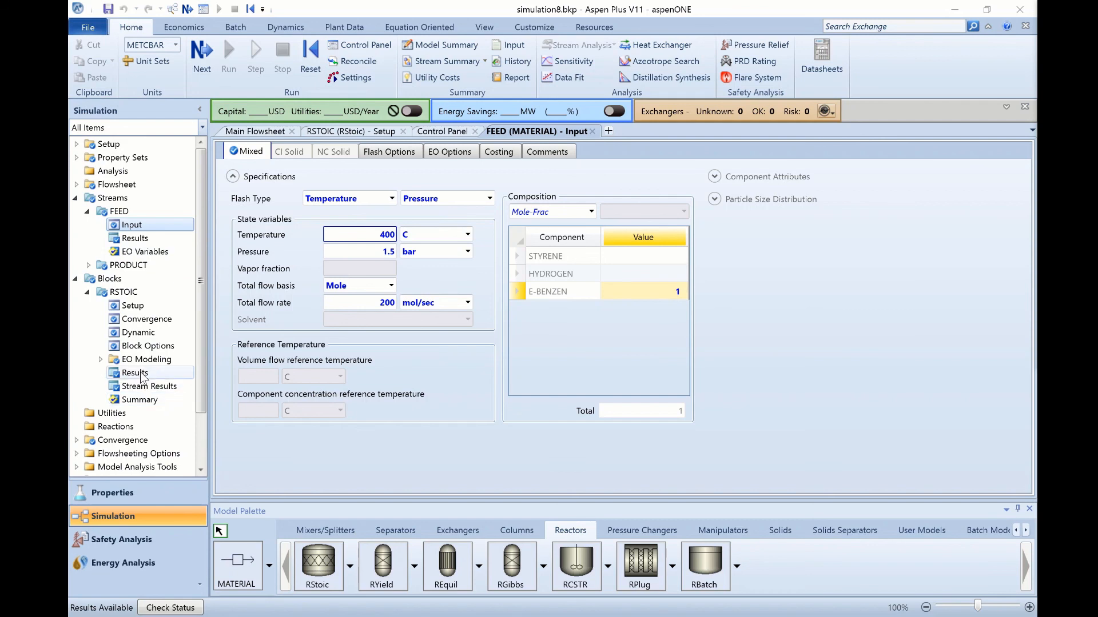
# - Open the RSTOIC block's results summary for the run with the 400 C feed
pyautogui.click(140, 373)
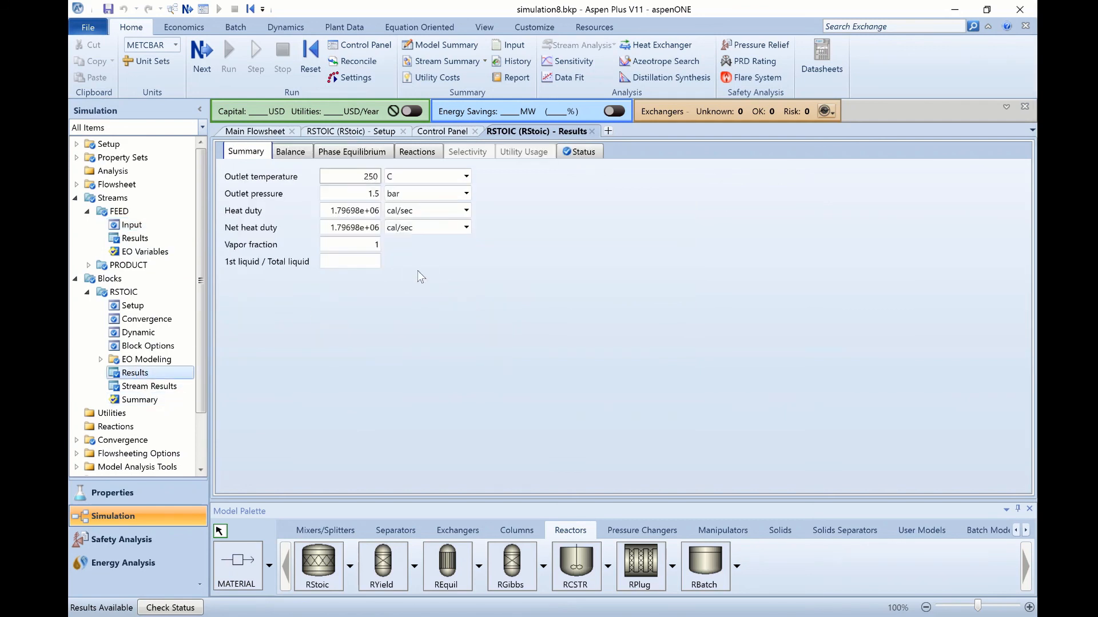